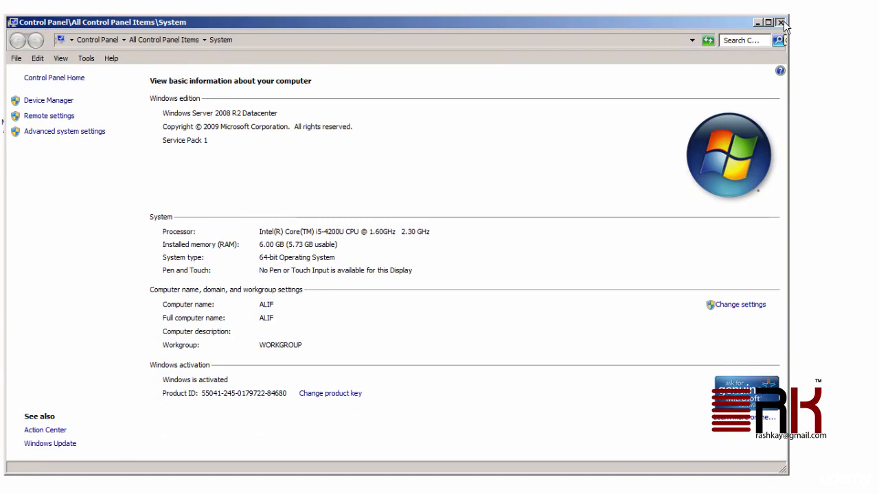
Close the Control Panel System window showing Windows Server 2008 R2 with 6.00 GB RAM.
left_click(781, 23)
Open the Local Disk (C:) drive from the desktop's Computer window.
double_click(22, 36)
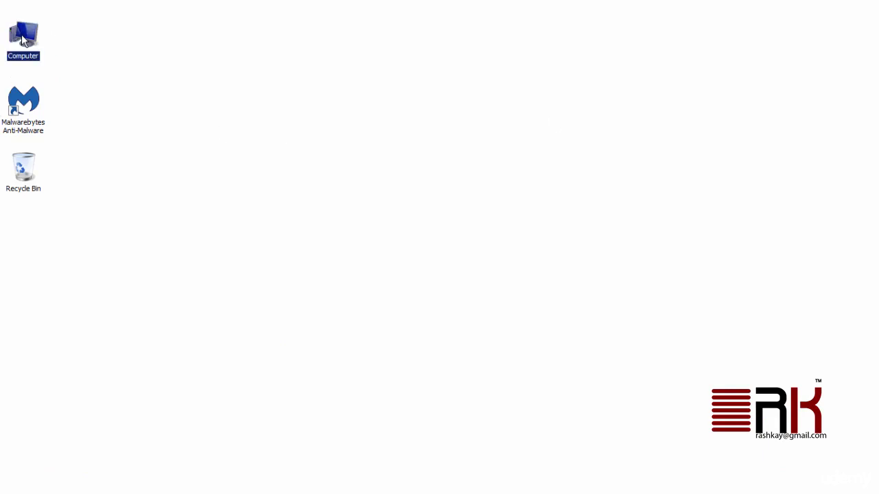
left_click(251, 122)
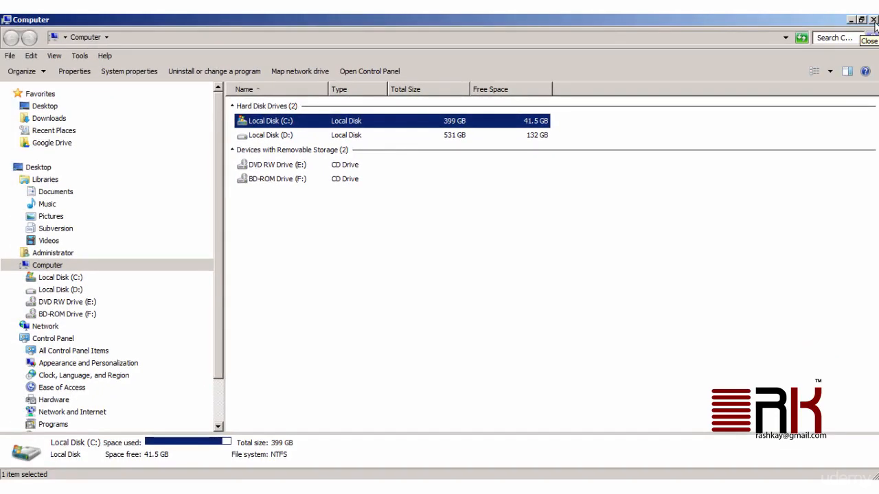
left_click(874, 21)
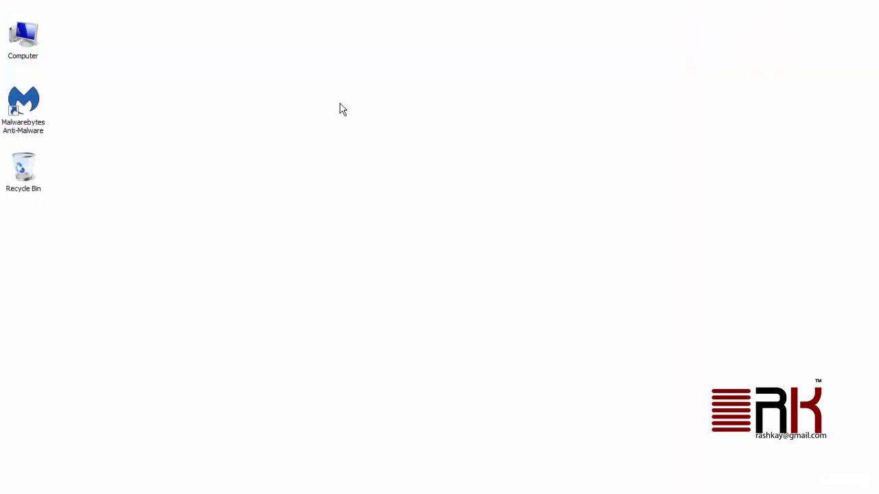
double_click(39, 54)
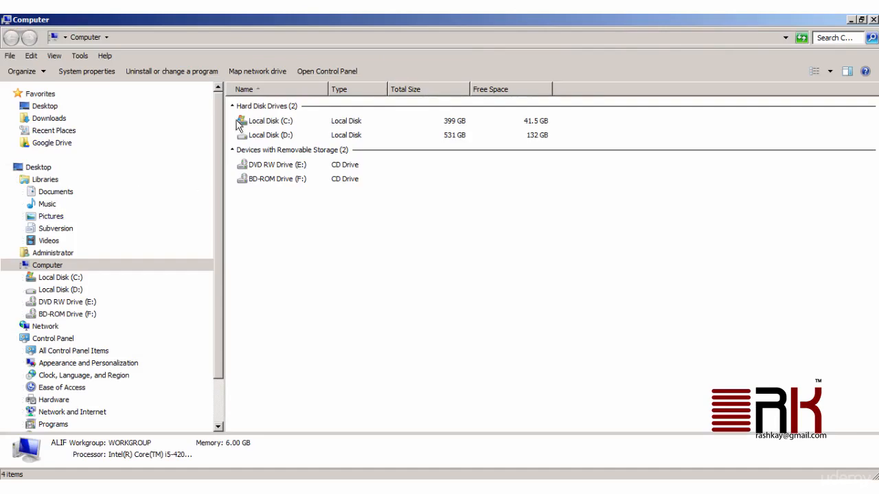
double_click(257, 124)
Browse to Windows\Microsoft.NET\Framework64 and point out the v3.5 and v4.0.30319 folders.
scroll(312, 302, "down", 12)
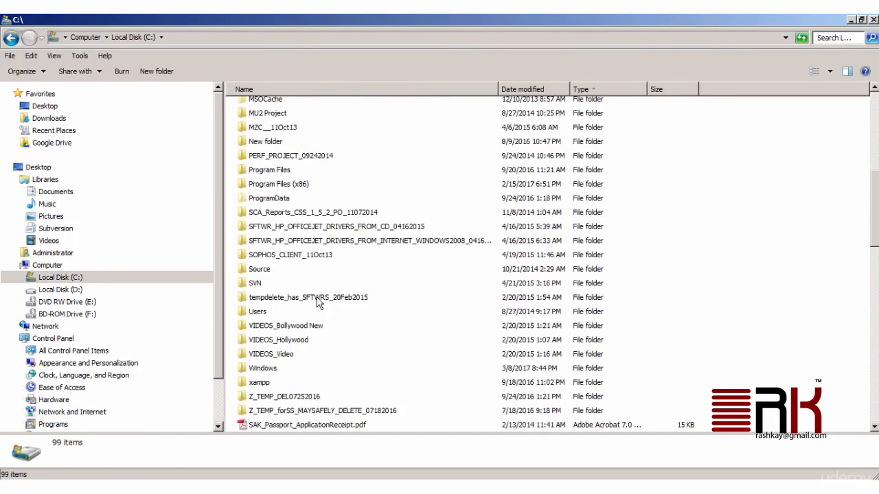
double_click(264, 201)
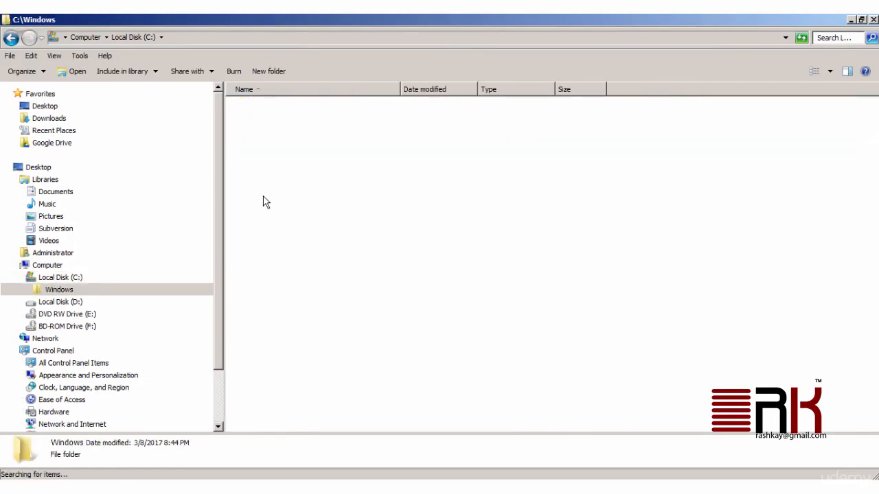
scroll(350, 243, "down", 5)
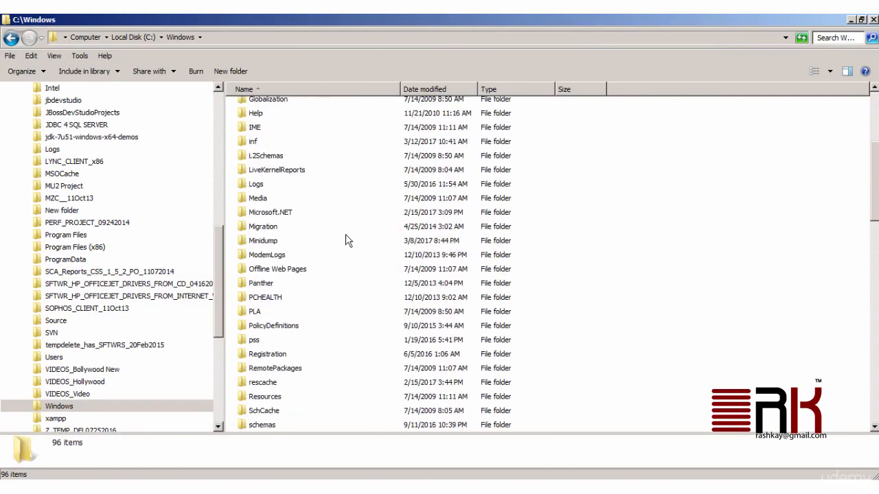
double_click(268, 212)
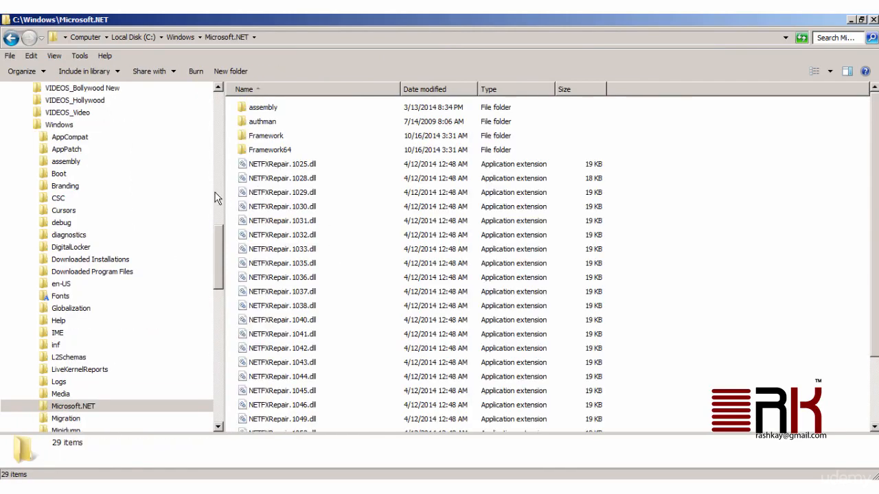
double_click(277, 152)
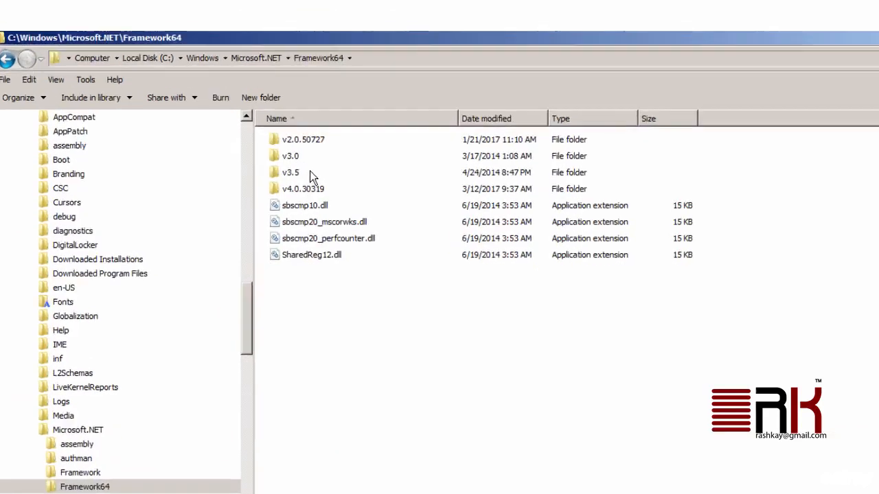
left_click(310, 172)
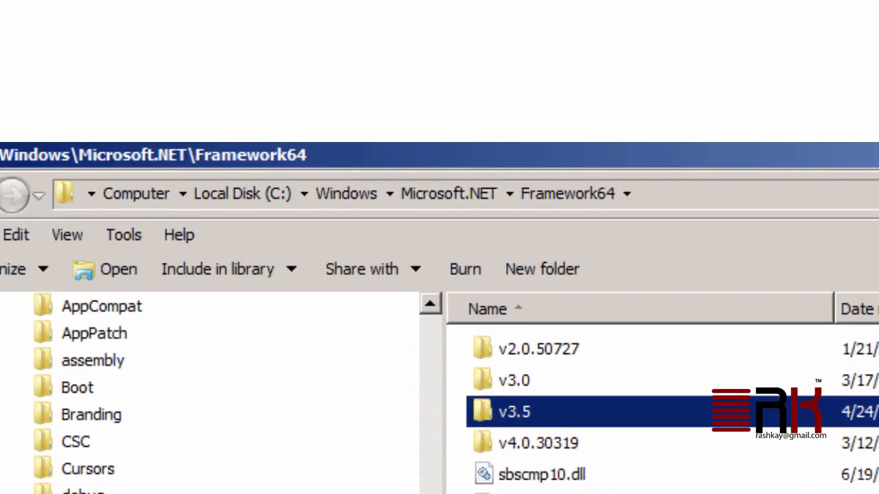
left_click(573, 447)
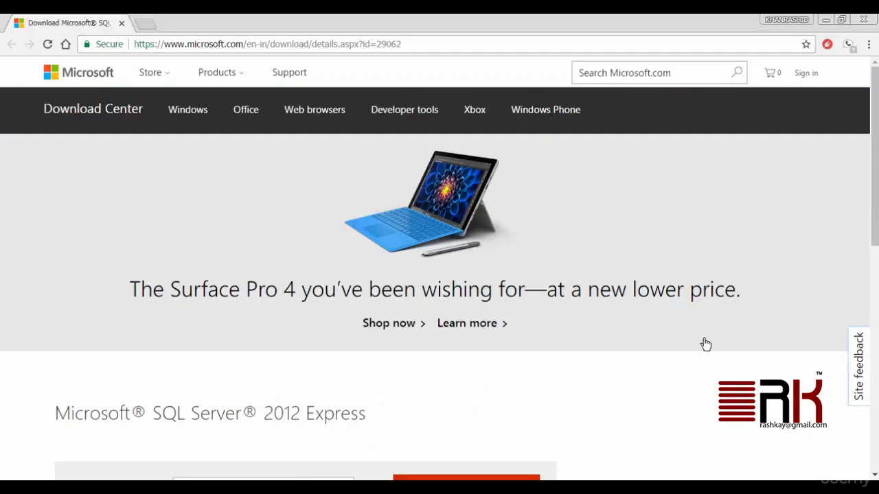
Point out the download page address and the Language: setting left at English.
left_click_drag(136, 44, 412, 43)
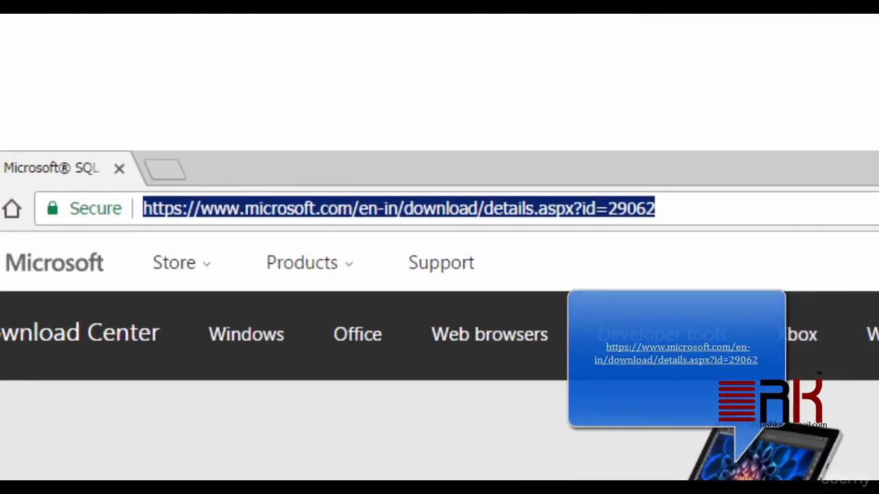
left_click(439, 429)
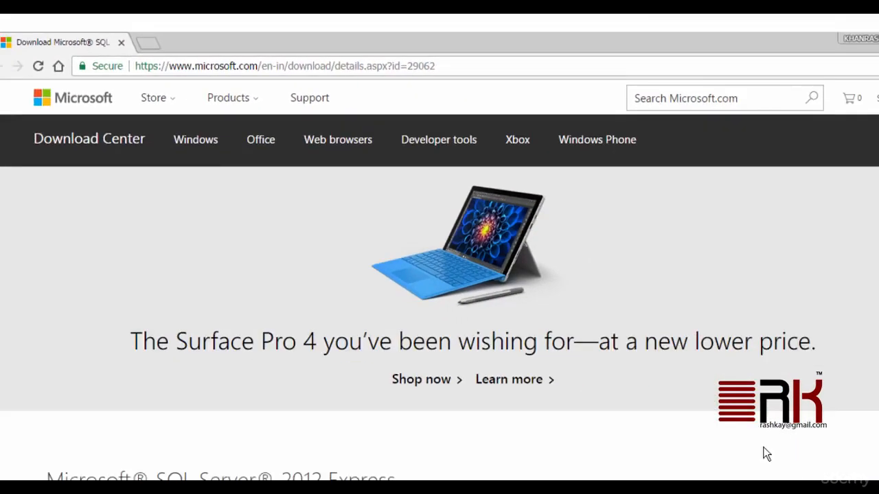
scroll(694, 389, "down", 4)
scroll(695, 389, "down", 1)
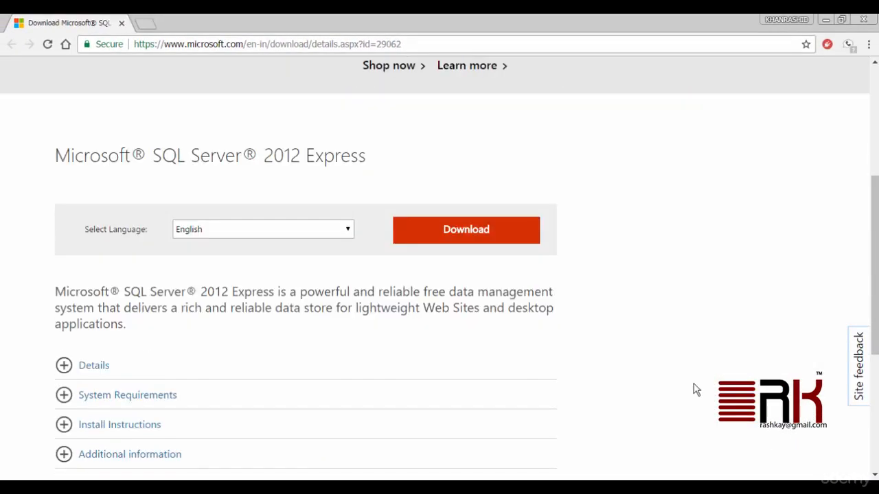
left_click_drag(107, 229, 187, 234)
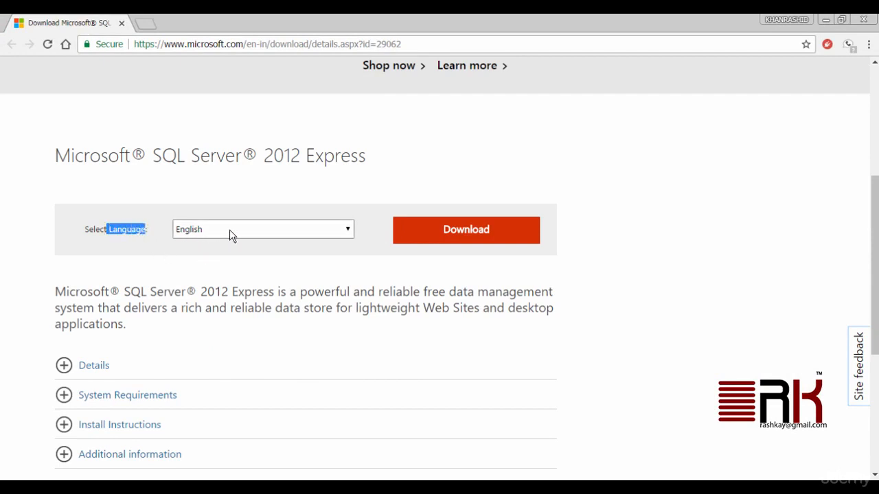
Open the download list and point out the SQLEXPRADV_x64_ENU and x86 files.
left_click(489, 237)
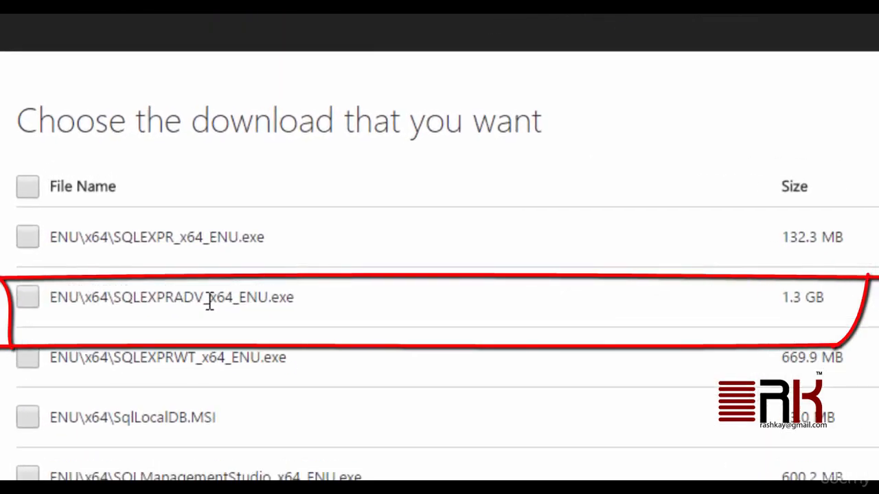
left_click_drag(115, 306, 278, 306)
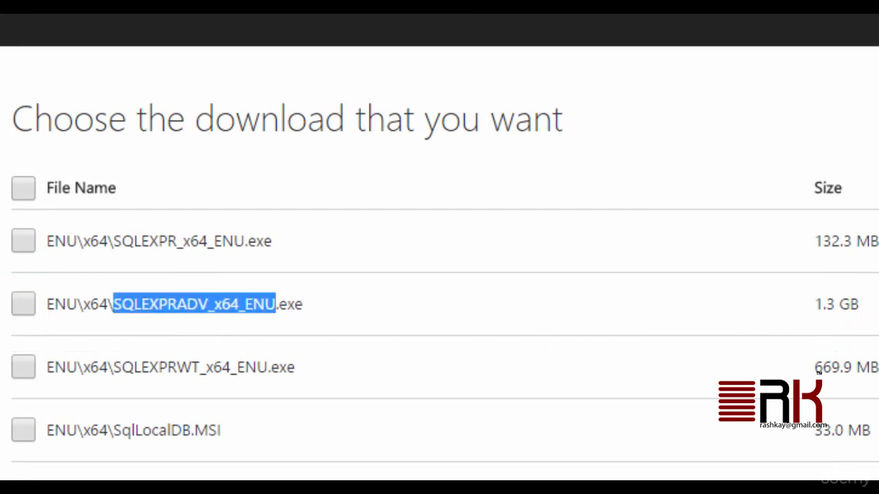
left_click(277, 307)
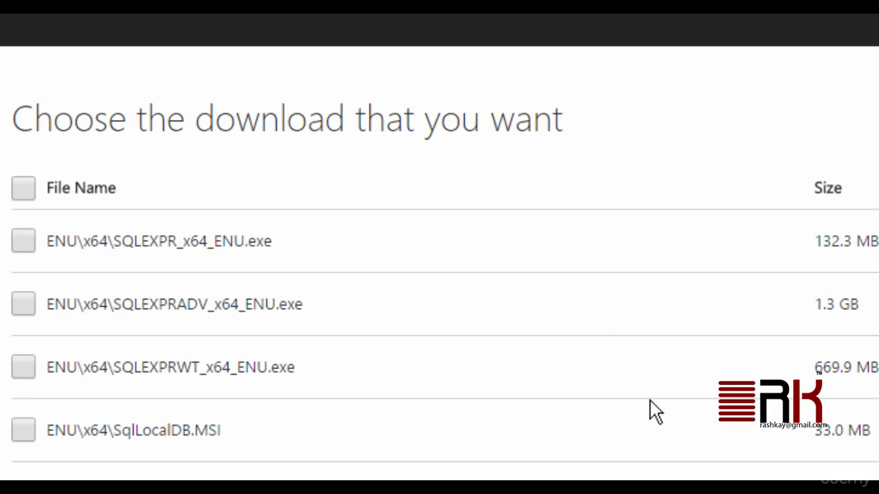
scroll(655, 412, "down", 5)
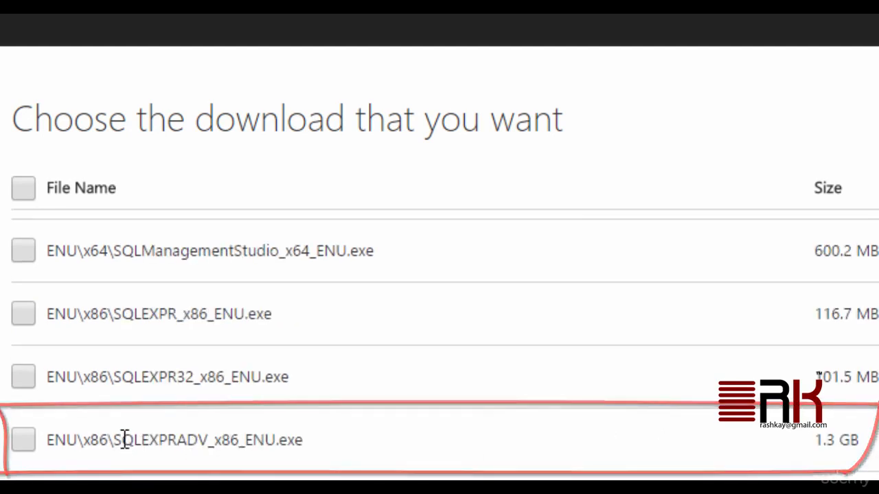
left_click_drag(115, 440, 320, 440)
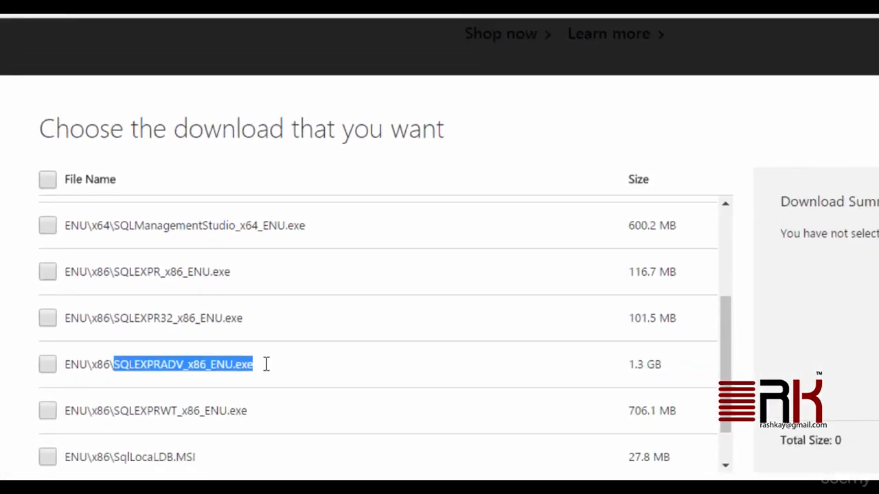
left_click(405, 455)
scroll(443, 456, "up", 1)
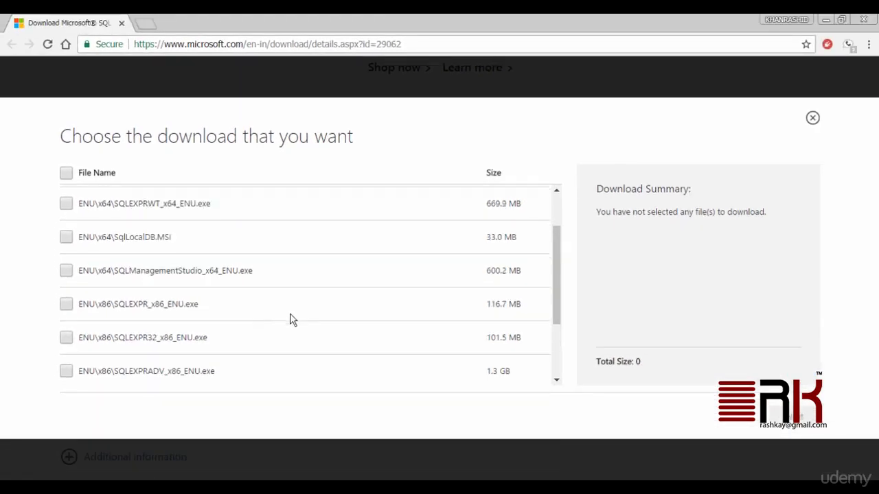
scroll(290, 319, "up", 2)
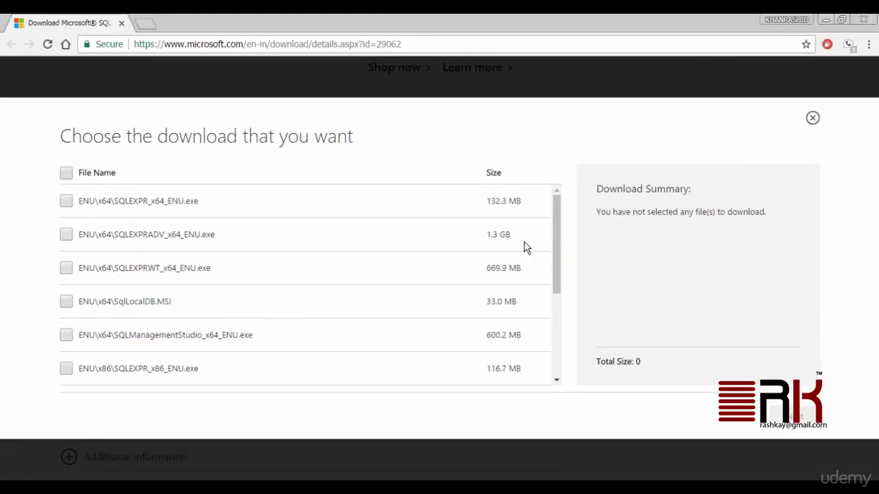
Select the 1.3 GB SQLEXPRADV_x64_ENU.exe and save it to the Desktop.
left_click(65, 237)
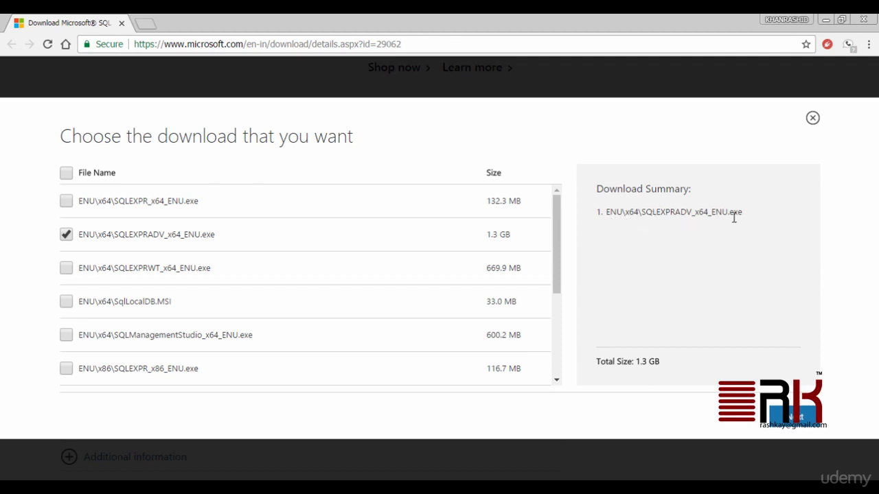
left_click(806, 426)
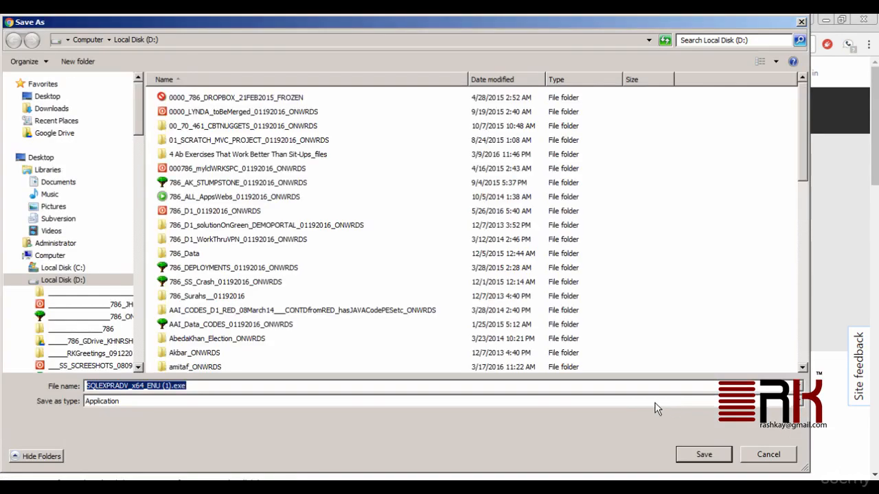
left_click(42, 96)
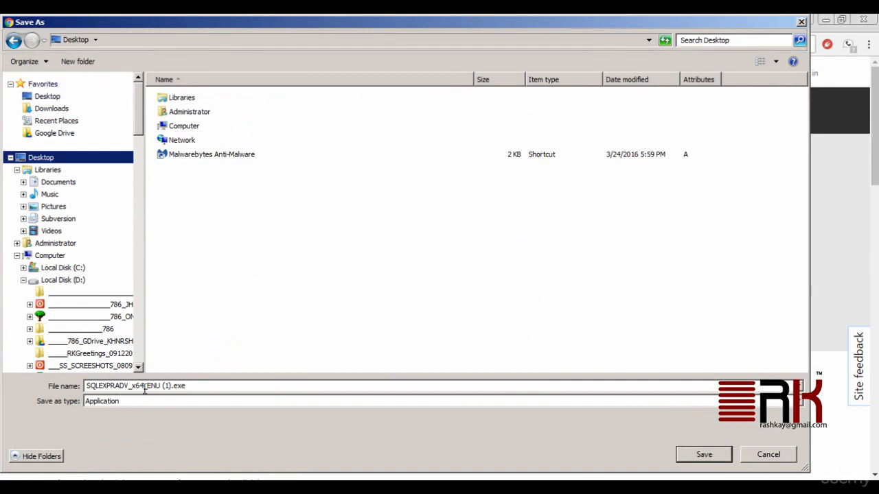
left_click(708, 458)
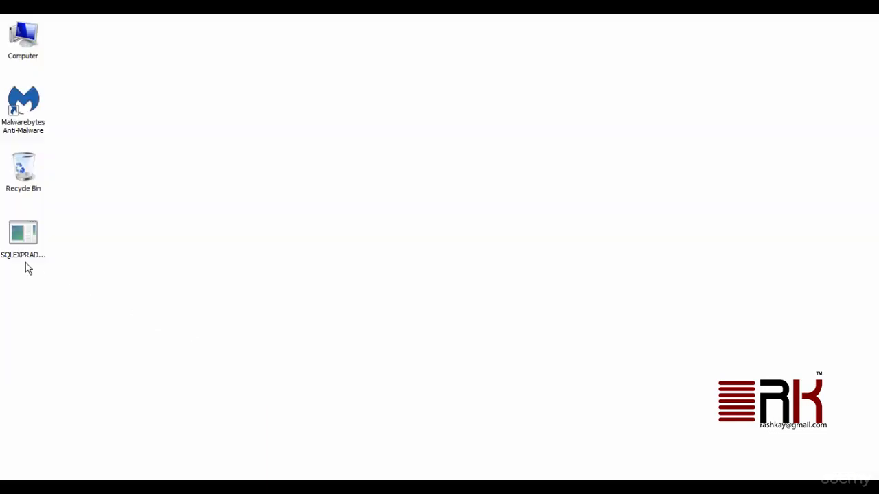
Point out the SQLEXPRADV_x64_ENU.exe installer on the desktop, then open msftdbprodsamples.codeplex.com.
left_click(26, 247)
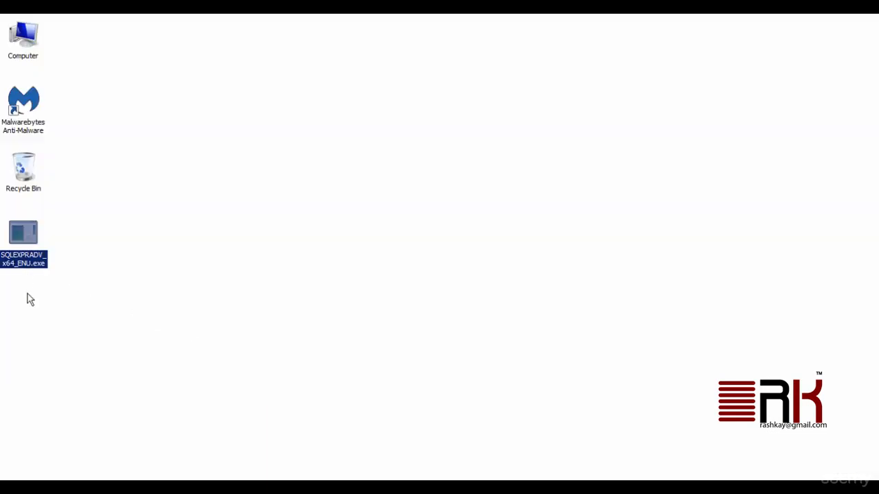
left_click(430, 372)
left_click(31, 258)
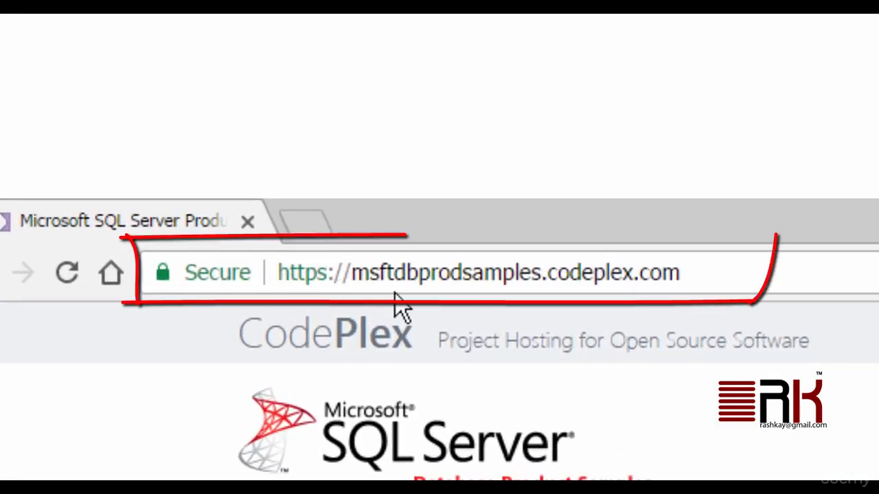
Point out the samples site address, then open the SQL Server 2012 OLTP Adventure Works downloads.
left_click_drag(281, 272, 709, 271)
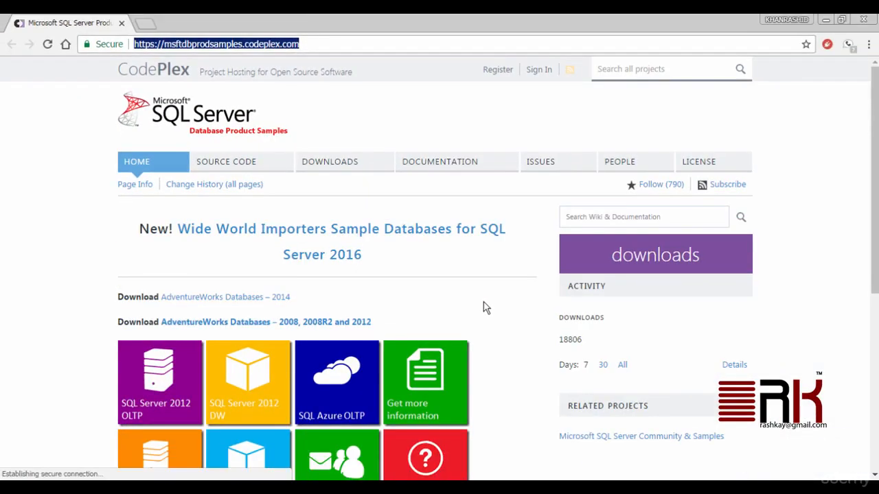
left_click(484, 300)
scroll(484, 300, "down", 2)
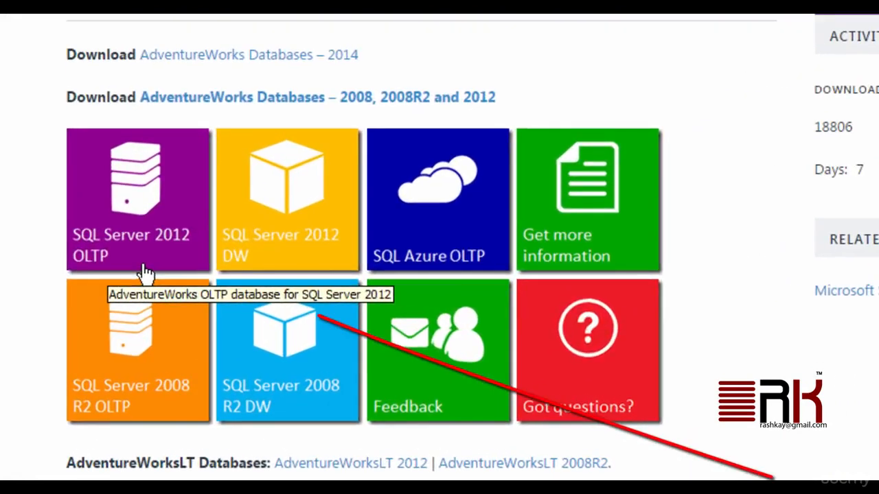
left_click(150, 268)
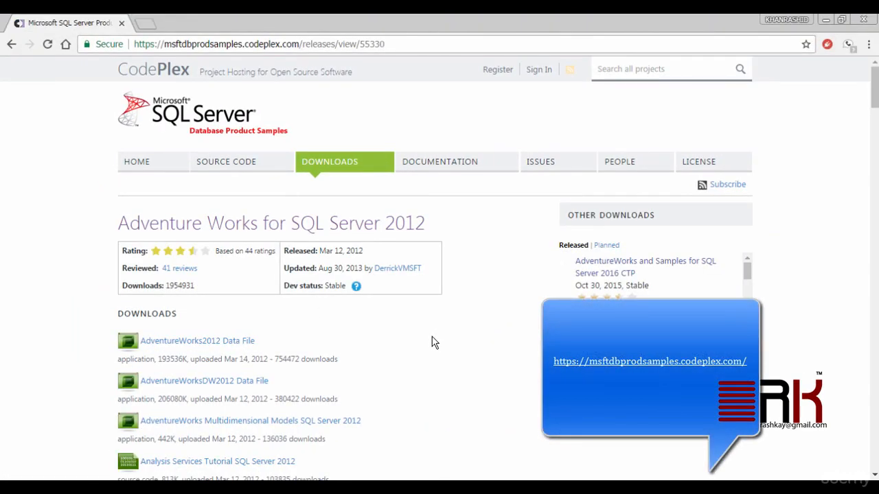
scroll(431, 342, "down", 2)
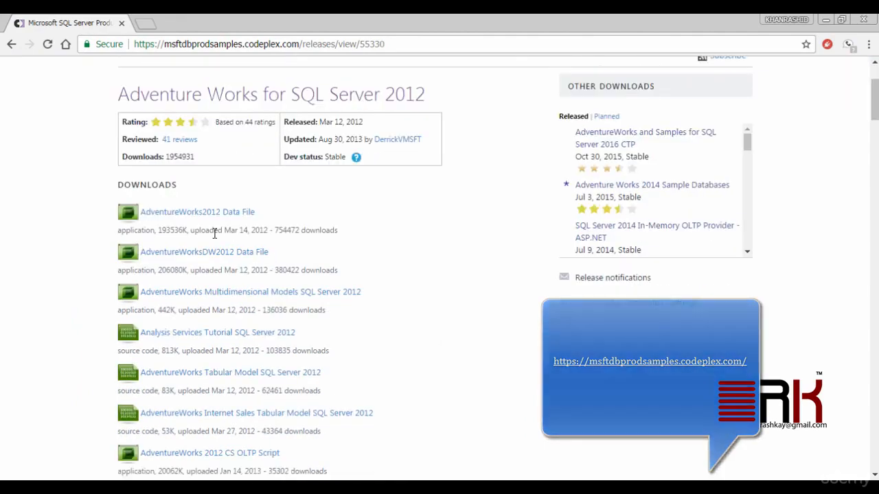
Save the AdventureWorks2012 Data File to the Desktop as AdventureWorks2012_Data.mdf.
left_click(243, 213)
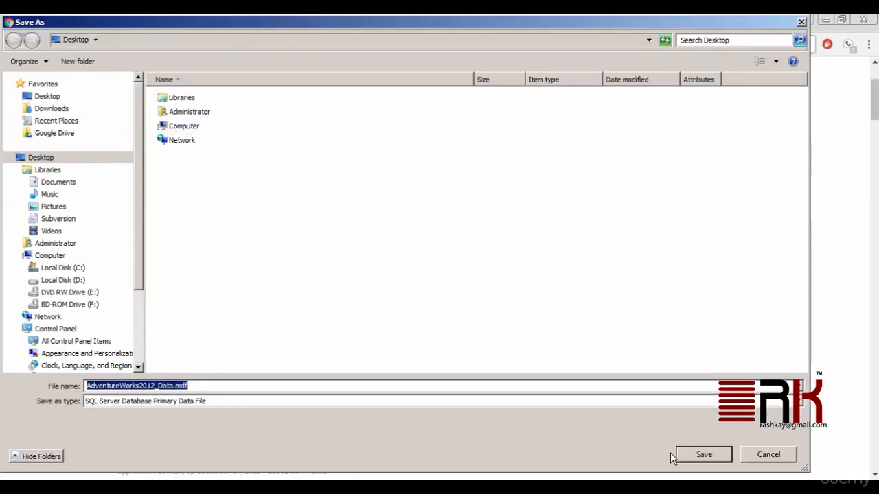
left_click(707, 459)
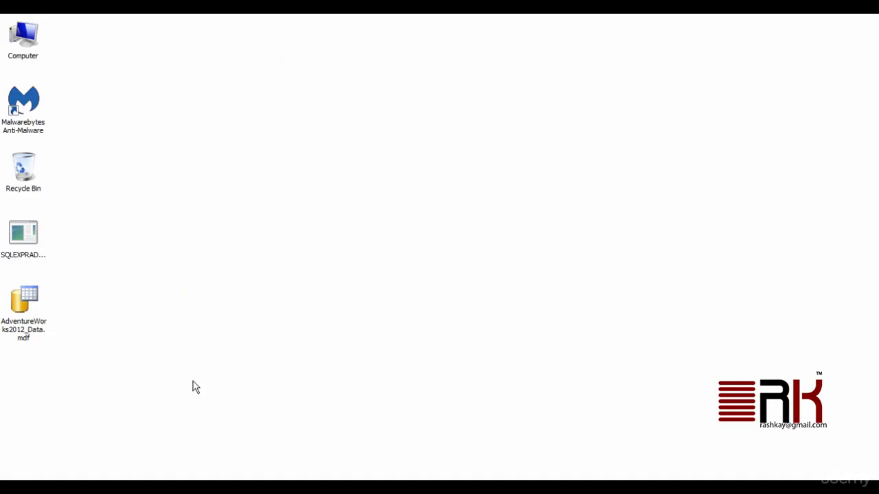
Run SQLEXPRADV_x64_ENU.exe from the desktop, next to the AdventureWorks2012 data file.
left_click(26, 340)
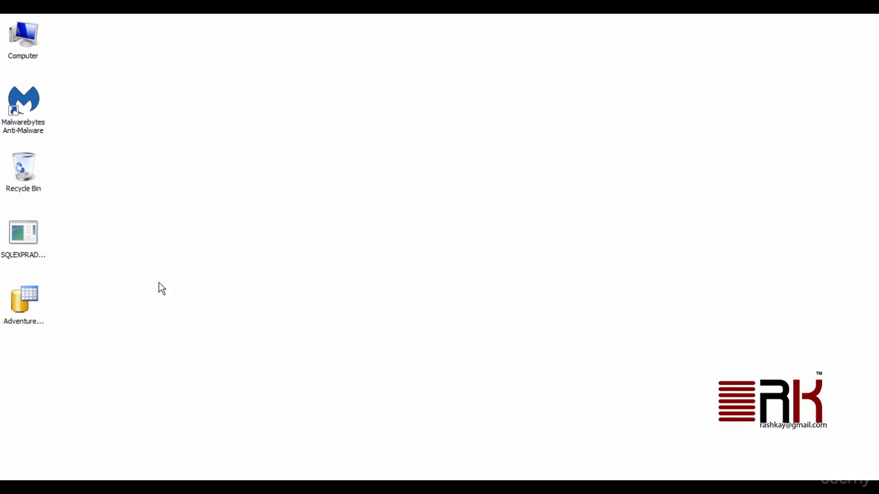
left_click(31, 237)
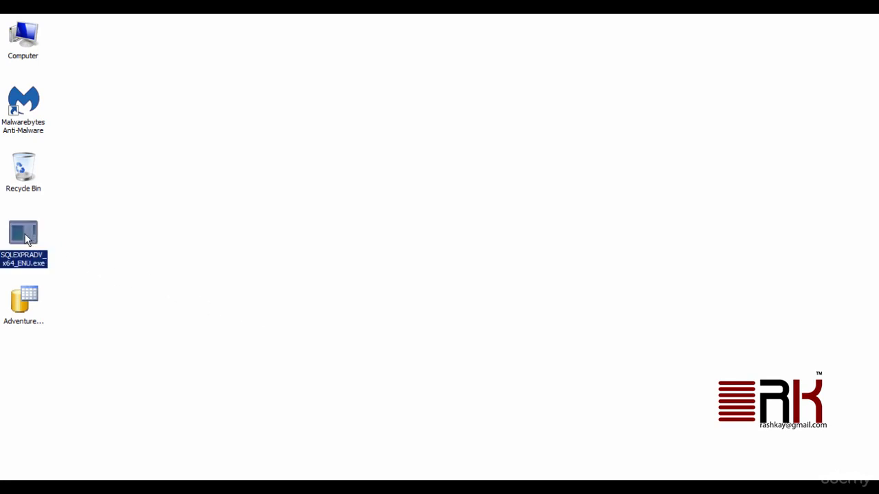
double_click(26, 239)
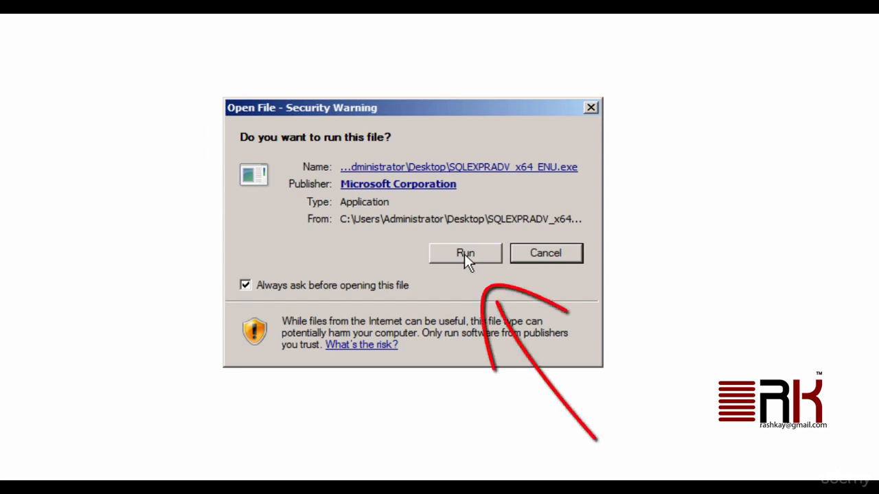
Allow SQLEXPRADV_x64_ENU.exe to run from the Open File – Security Warning.
left_click(475, 264)
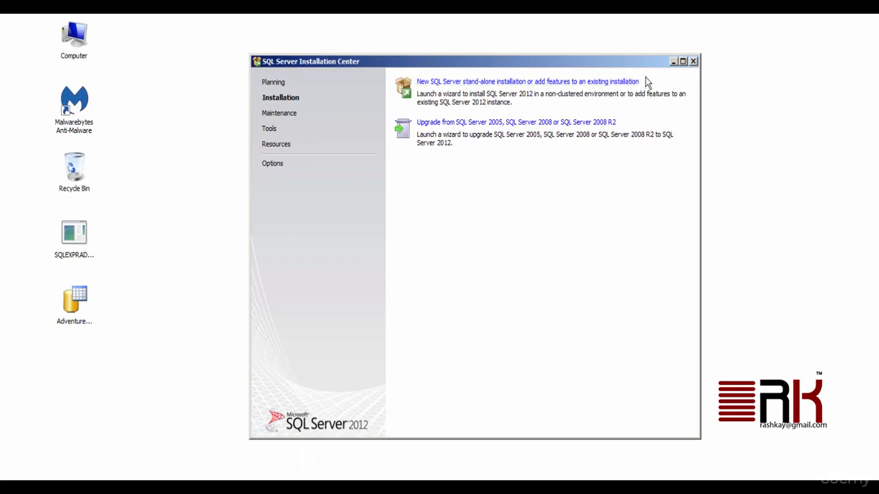
Choose New SQL Server stand-alone installation and show the setup support rule details.
left_click(636, 81)
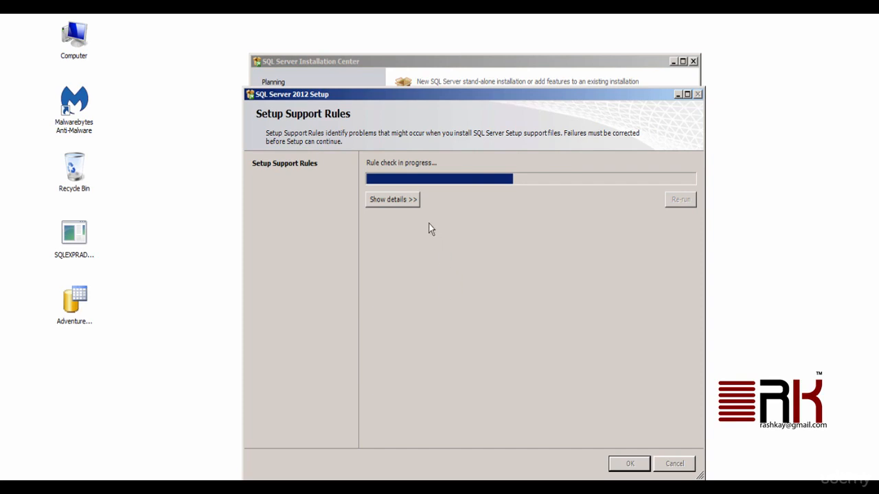
left_click(415, 202)
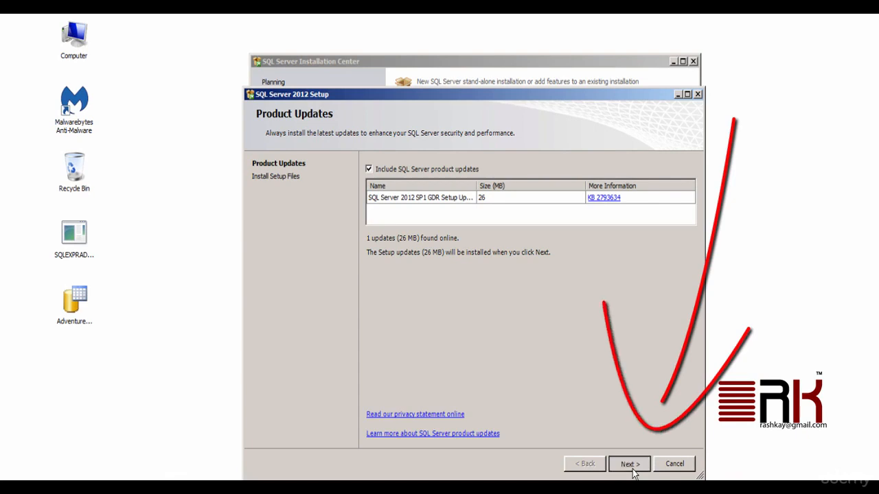
Continue from Product Updates to install the setup files and acknowledge the restart-required notice.
left_click(633, 470)
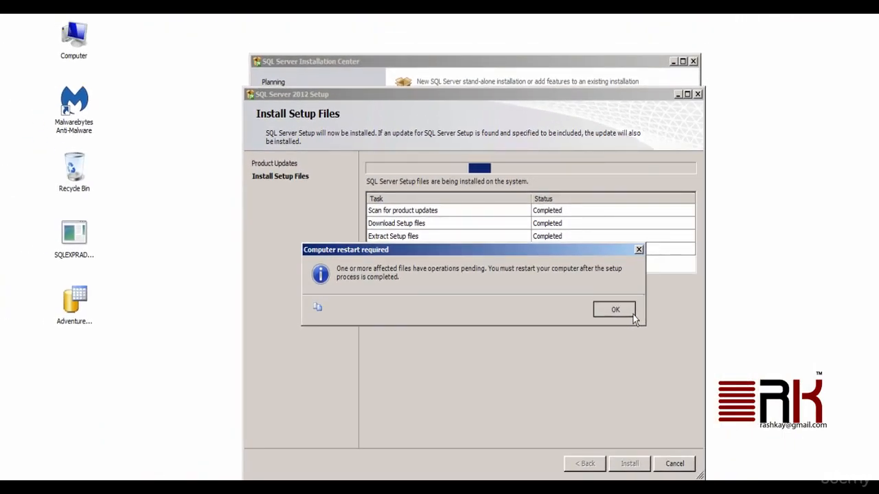
left_click(633, 314)
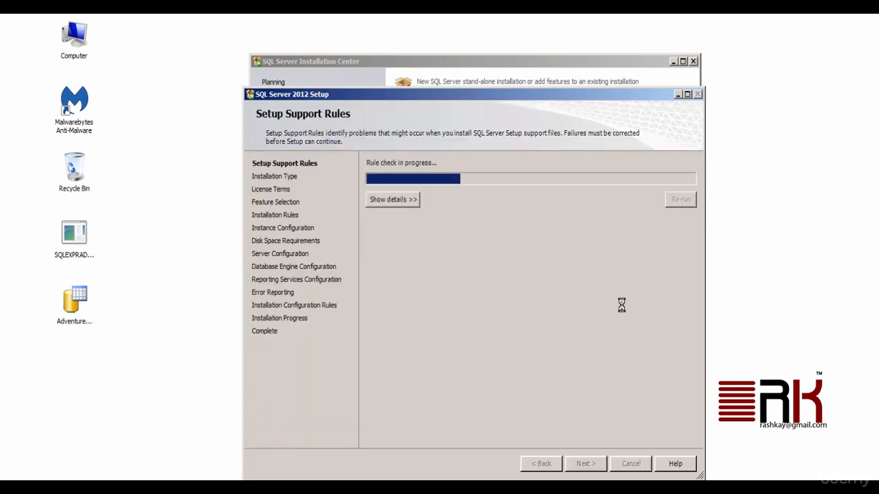
Review the detailed support rule results, then proceed with 'Perform a new installation of SQL Server 2012'.
left_click(384, 199)
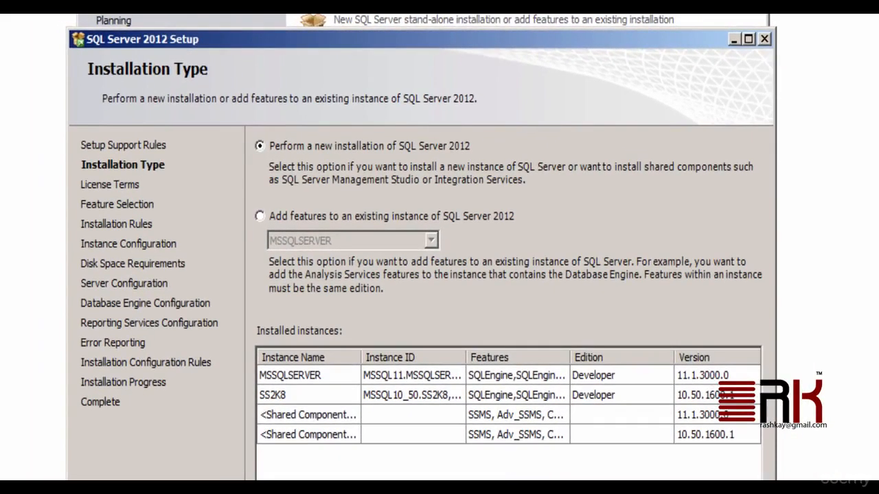
left_click(585, 493)
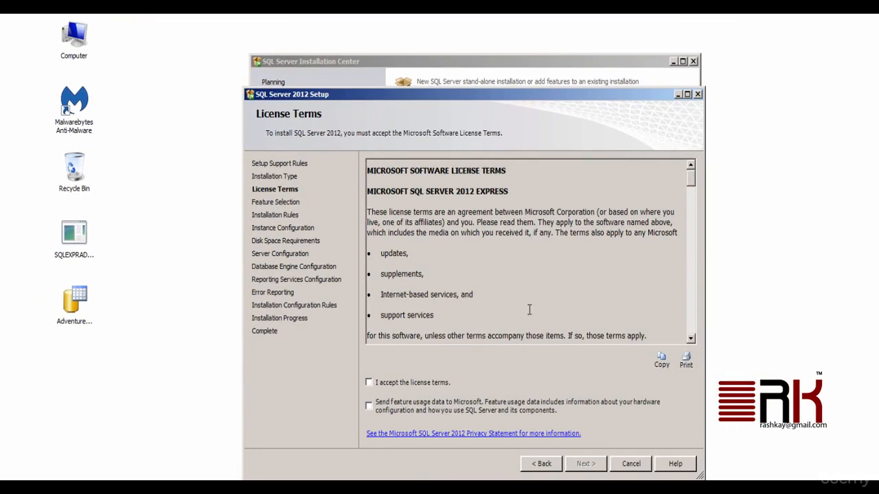
Tick 'I accept the license terms' for SQL Server 2012 Express and continue.
left_click(368, 383)
left_click(599, 467)
On Feature Selection, use Select All so every instance and shared Express feature is checked.
left_click(600, 469)
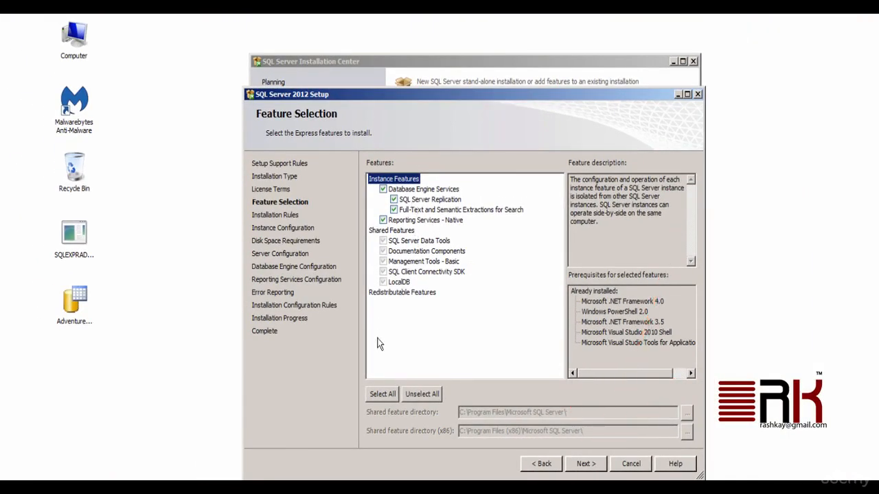
left_click(381, 397)
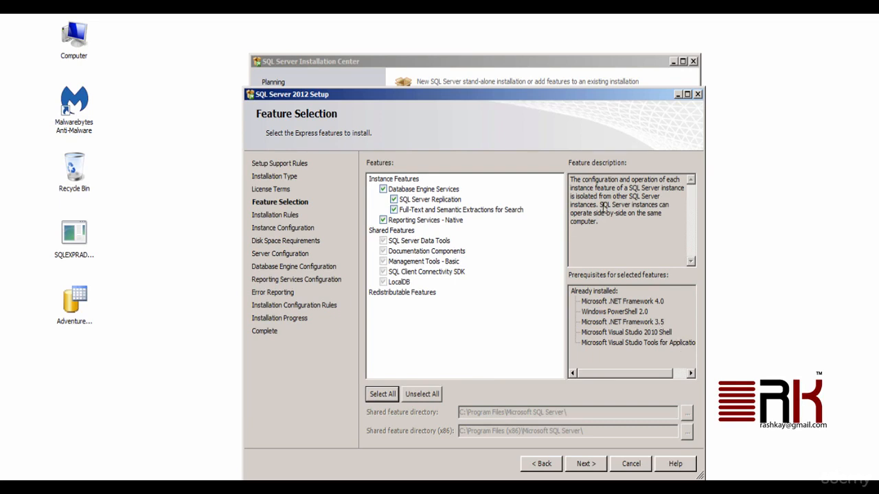
left_click_drag(603, 206, 653, 238)
left_click(652, 238)
On Instance Configuration, toggle Default then Named instance so the SQLExpress name is cleared.
left_click(602, 466)
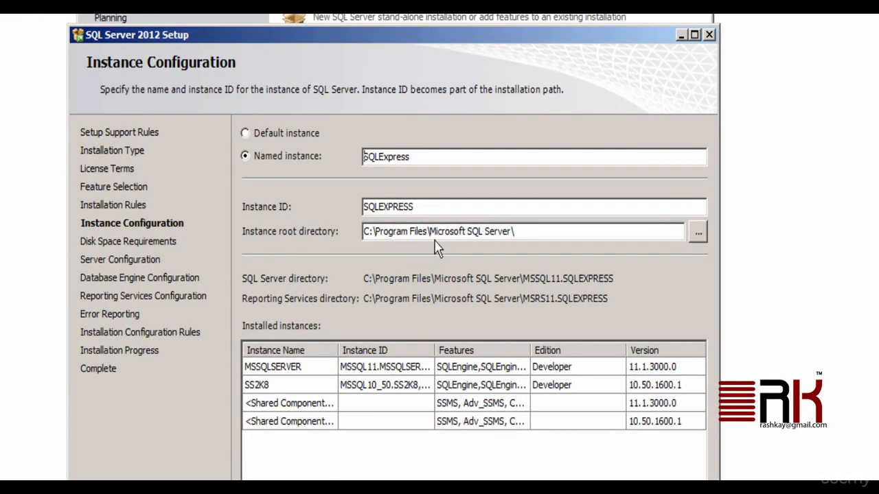
left_click_drag(428, 158, 363, 156)
left_click(276, 134)
left_click(261, 158)
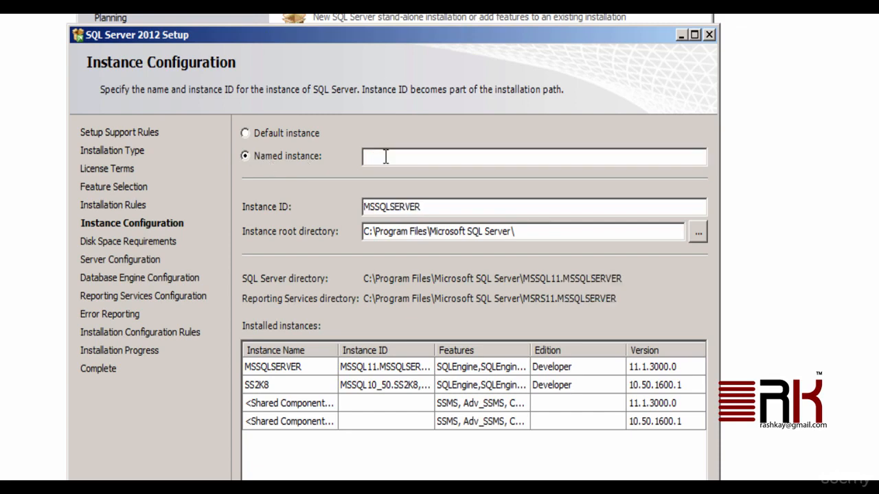
Enter SS2K12EXPRESS as the named instance so the instance ID updates to SS2K12EXPRESS.
left_click(385, 158)
type("SS2K12EXPRESS")
left_click_drag(432, 157, 351, 156)
key("Tab")
left_click(462, 206)
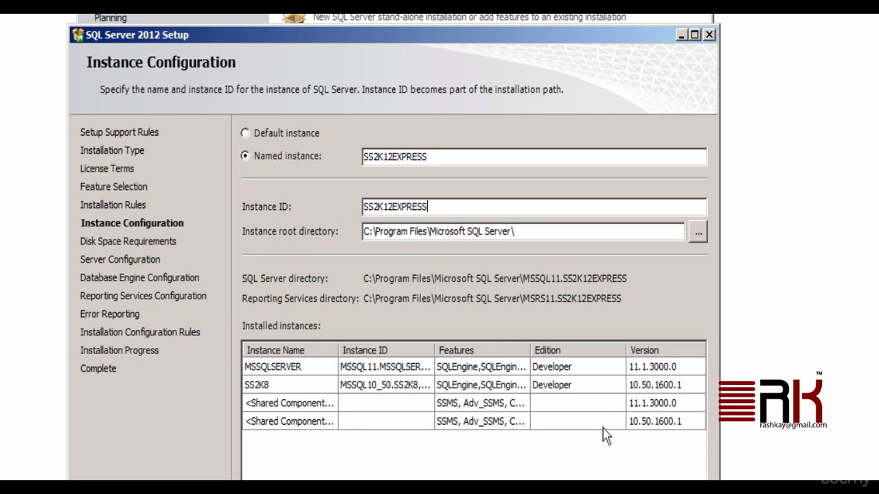
left_click(559, 491)
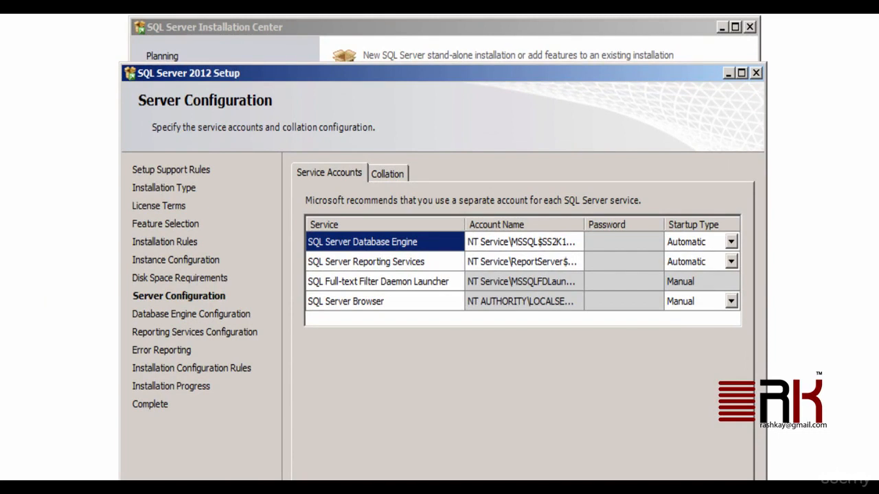
left_click_drag(585, 225, 648, 225)
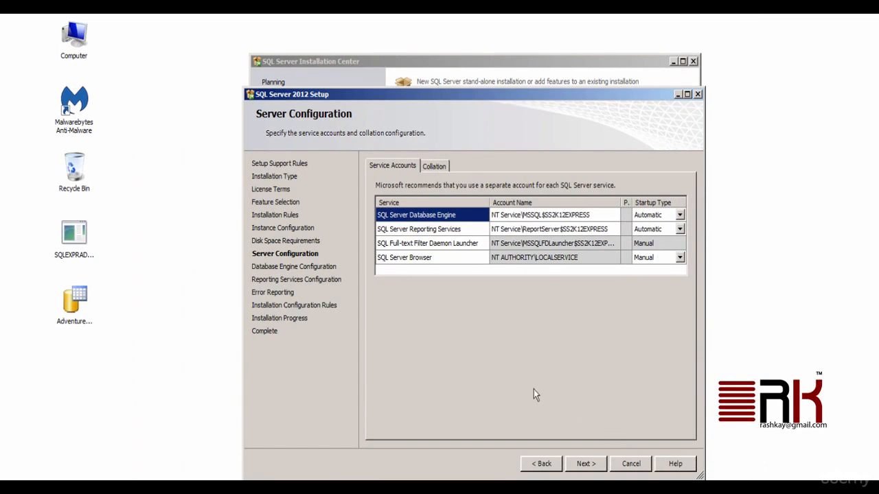
Choose Mixed Mode authentication, enter and confirm an sa password, and add the current user as administrator.
left_click(597, 467)
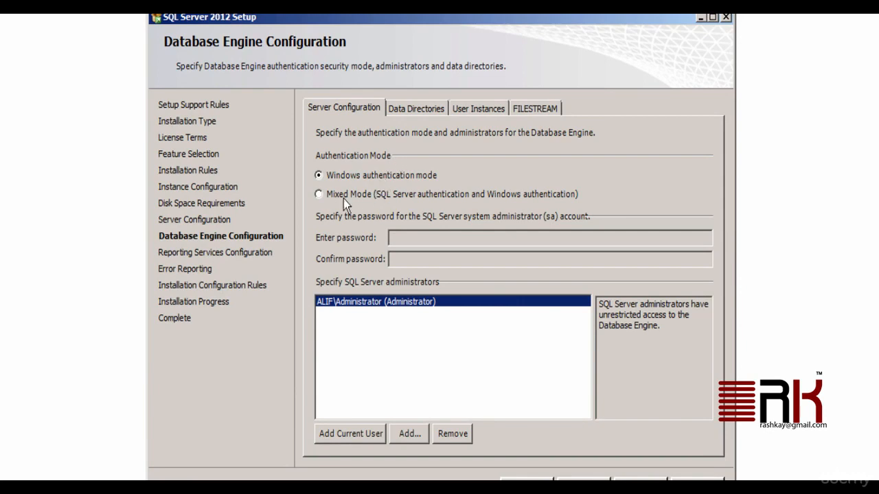
left_click(319, 195)
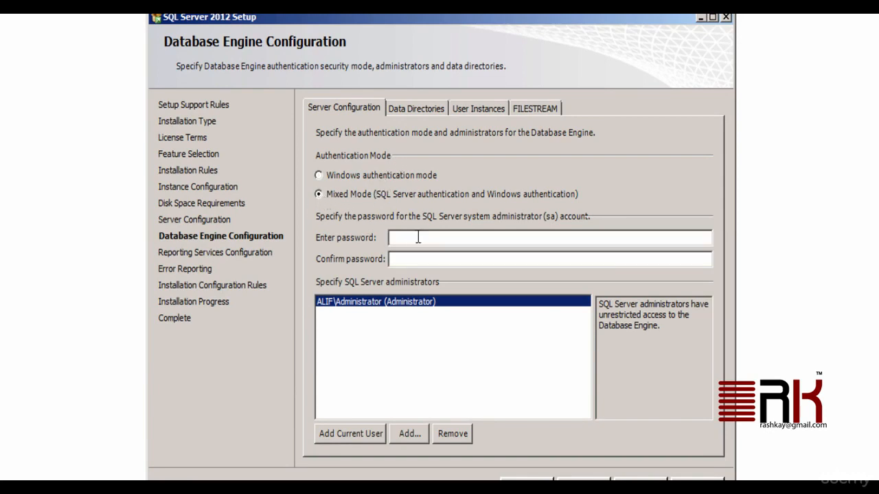
left_click(423, 237)
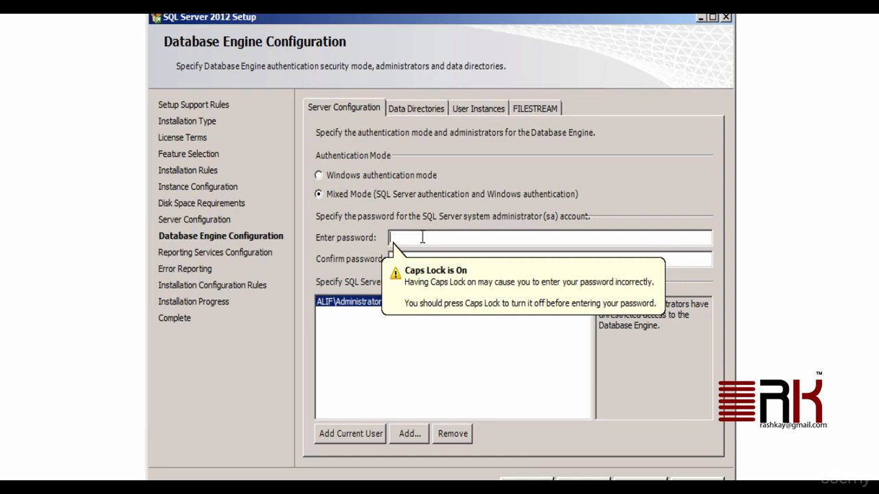
key("Caps_Lock")
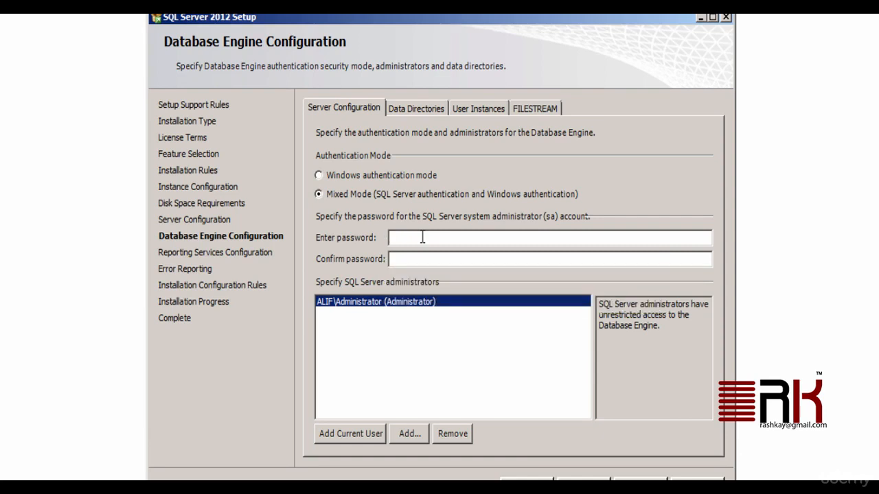
type("pass")
key("BackSpace")
key("BackSpace")
key("BackSpace")
key("BackSpace")
type("pa")
key("Tab")
type("pa")
left_click(357, 435)
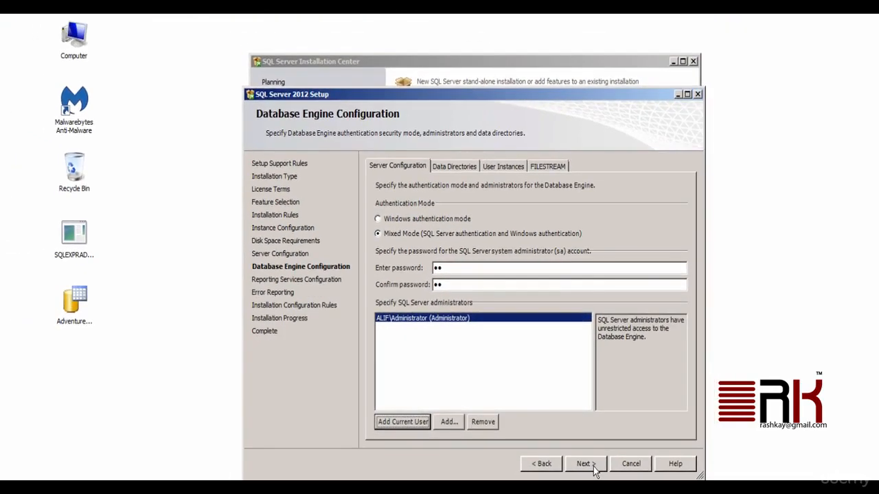
Dismiss the weak-password error and enter and confirm a stronger sa password.
left_click(592, 466)
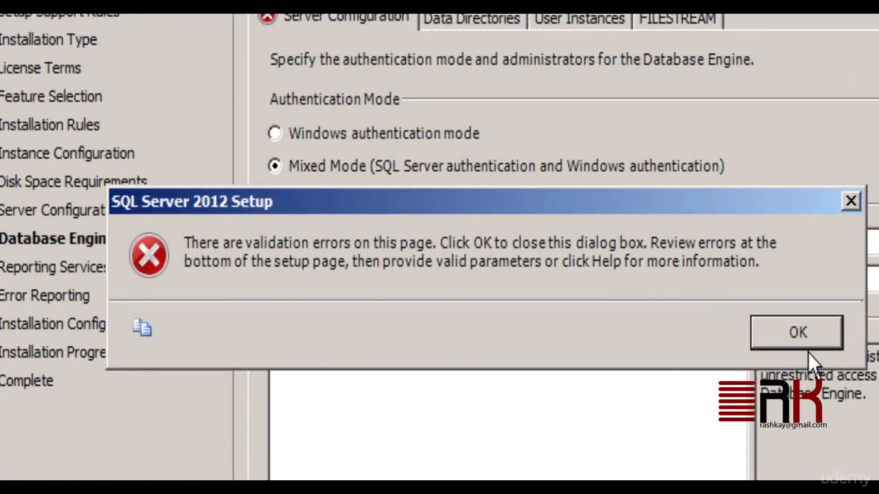
left_click(805, 345)
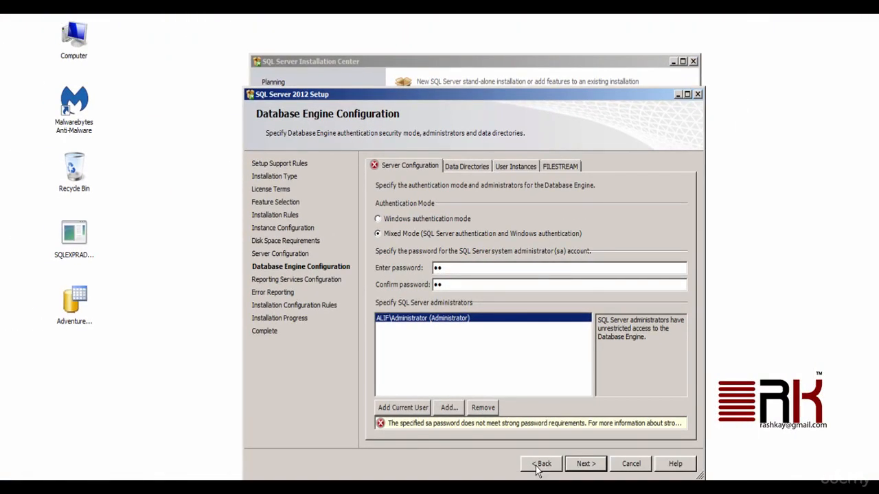
left_click_drag(453, 268, 425, 266)
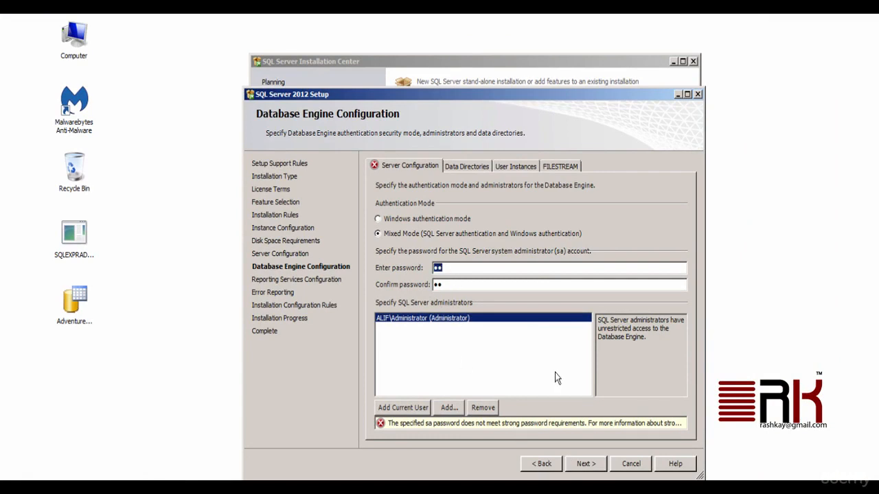
type("•••••••")
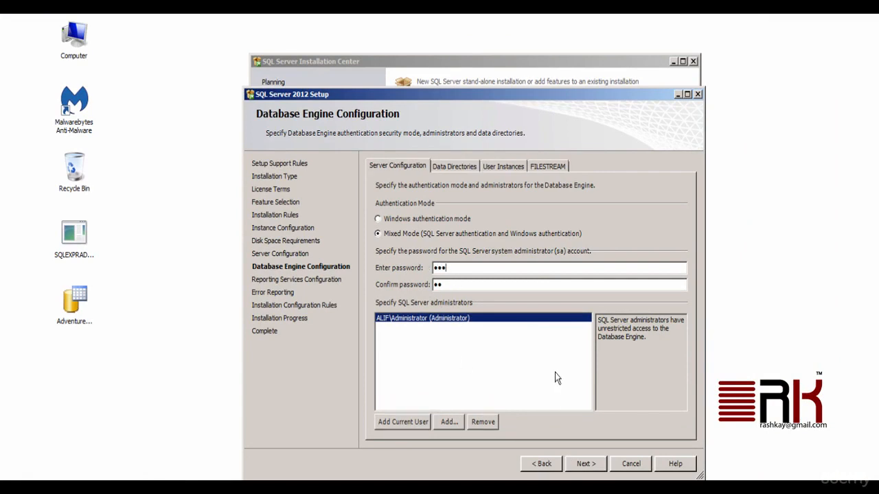
type("••")
key("Tab")
type("•••••••••")
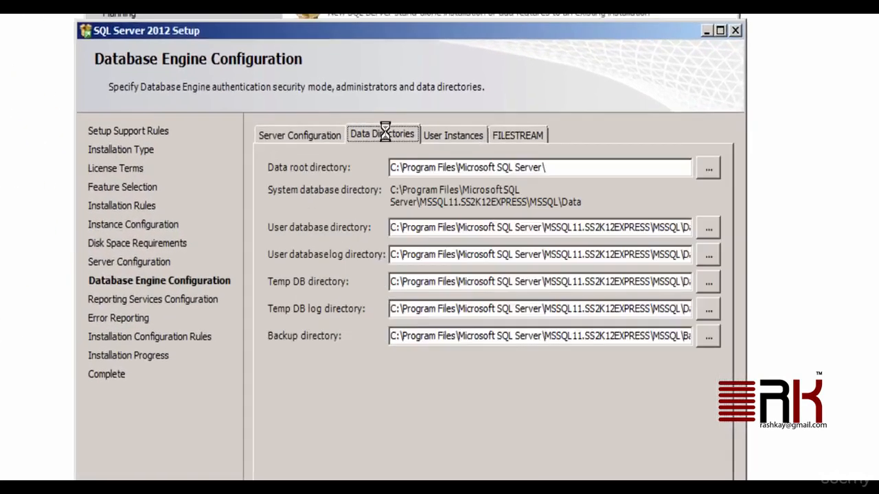
Inspect the user database directory under MSSQL11.SS2K12EXPRESS on Data Directories, then continue past Database Engine Configuration.
left_click(440, 160)
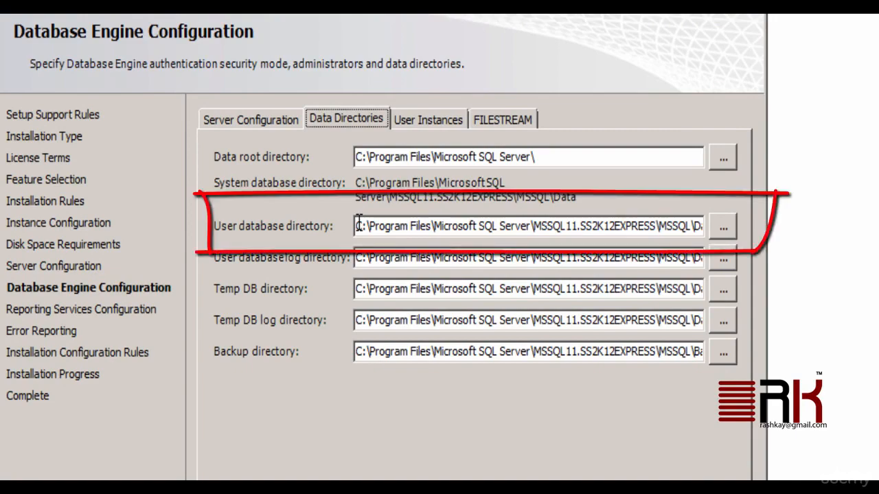
left_click_drag(357, 226, 675, 230)
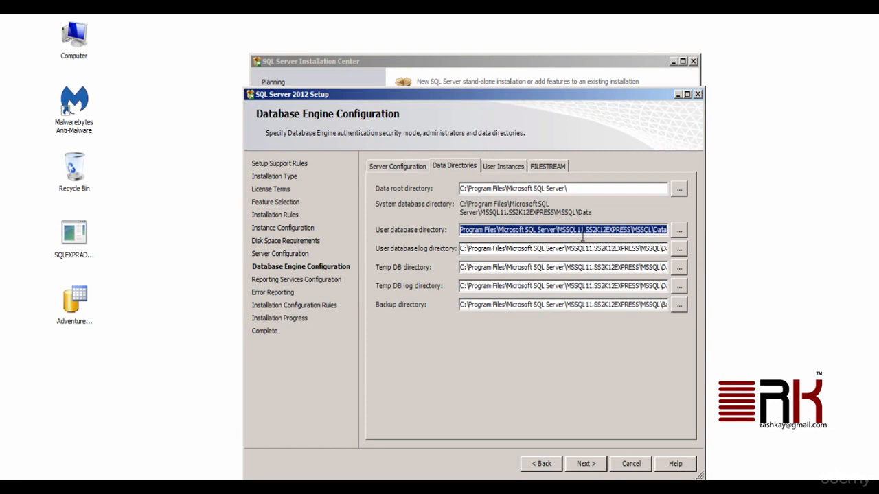
left_click(389, 166)
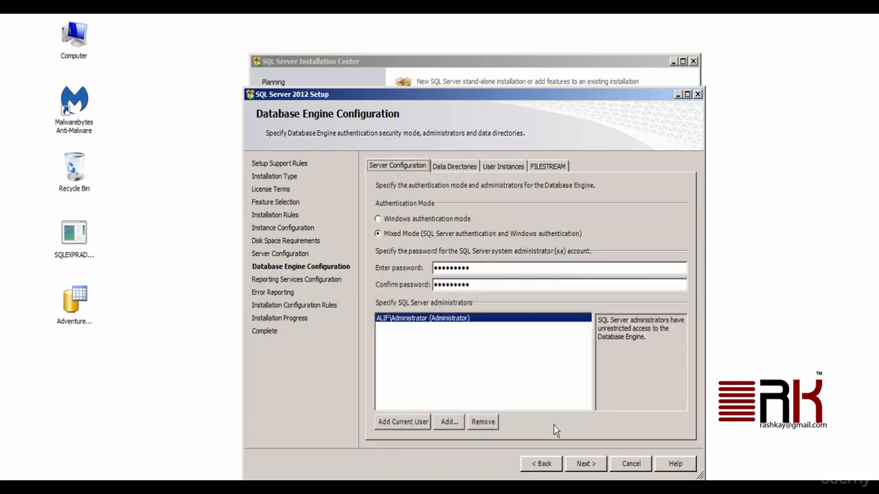
left_click(586, 464)
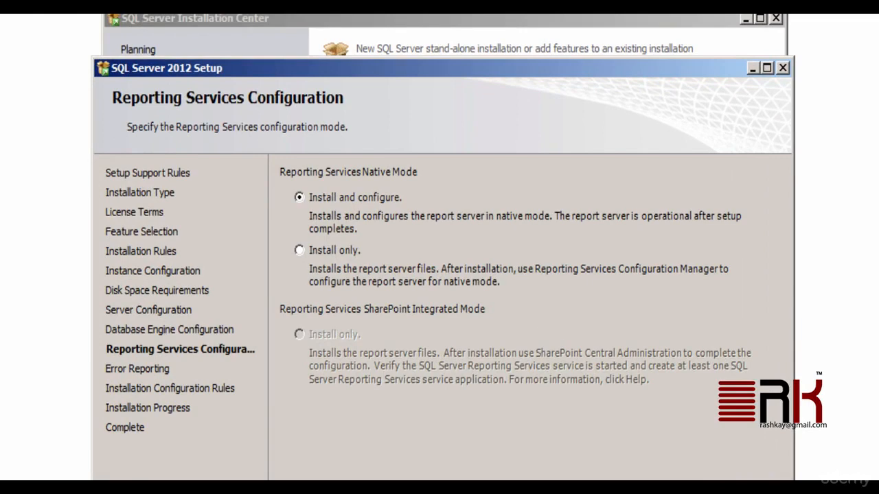
Accept native-mode Reporting Services install-and-configure and the error reporting defaults to start installing.
left_click(585, 463)
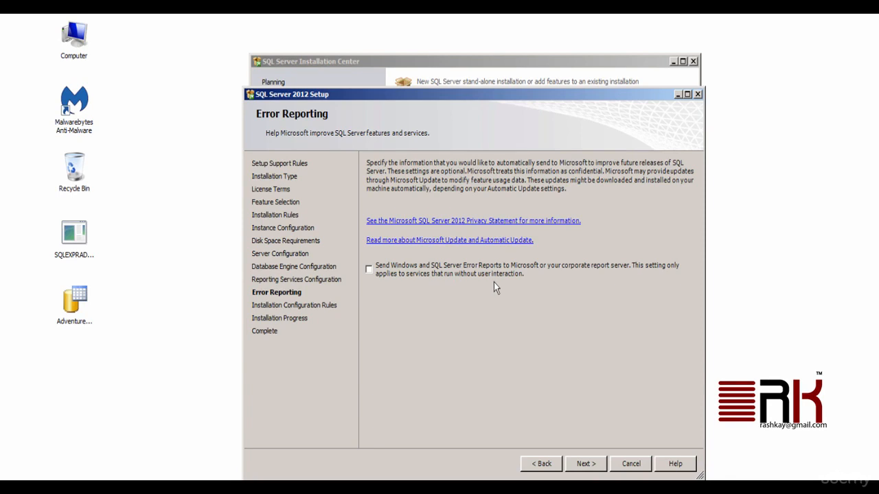
left_click(587, 465)
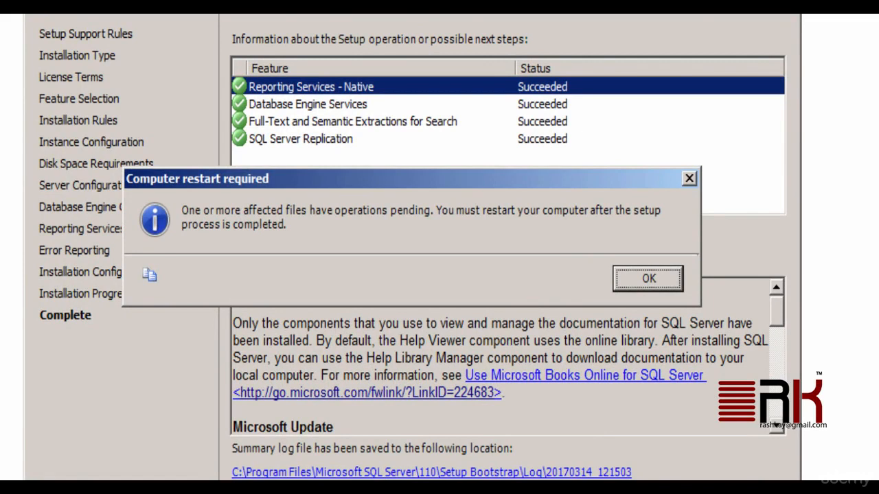
Dismiss the restart-required notice and close the completed SQL Server 2012 setup wizard.
left_click(646, 280)
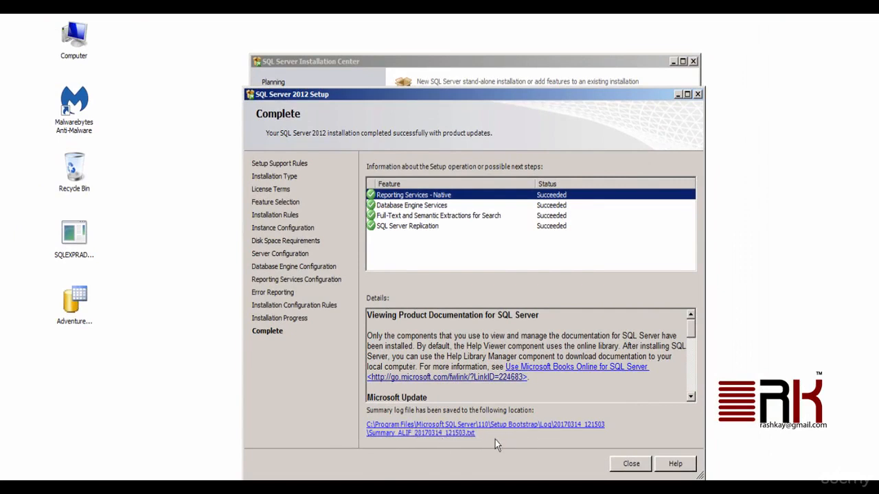
left_click(624, 465)
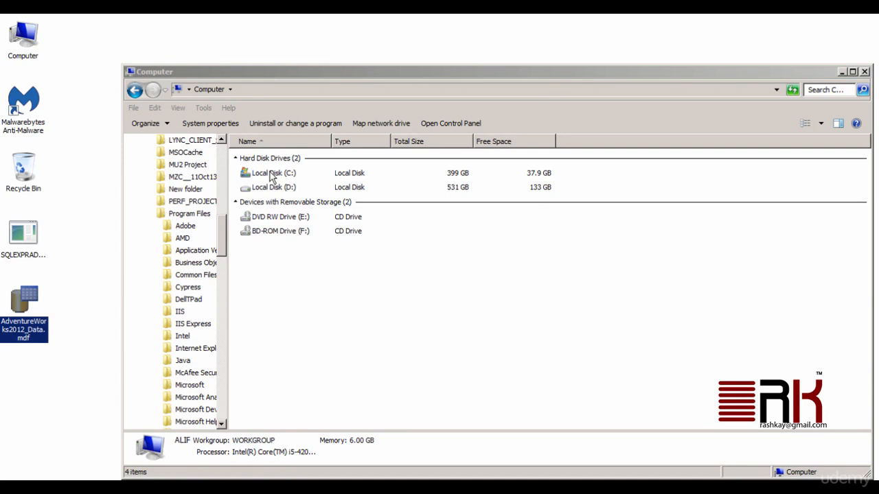
Browse to C:\Program Files\Microsoft SQL Server in Windows Explorer.
double_click(271, 174)
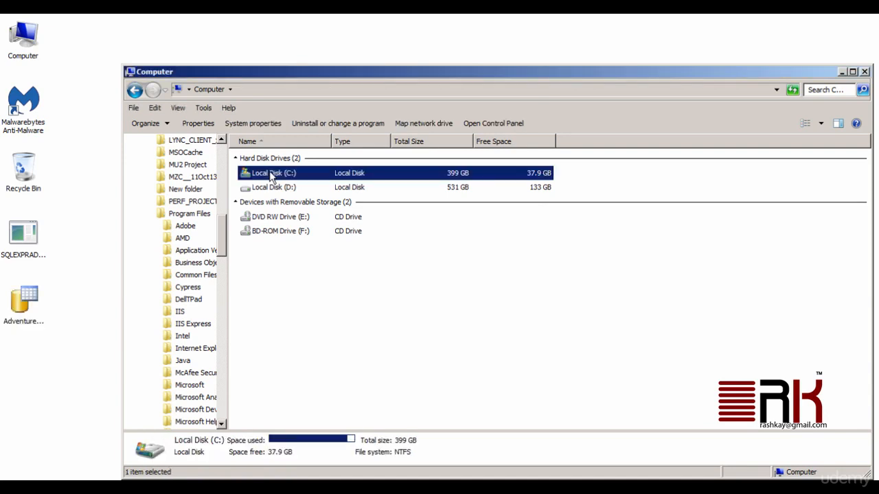
scroll(447, 278, "down", 6)
double_click(287, 311)
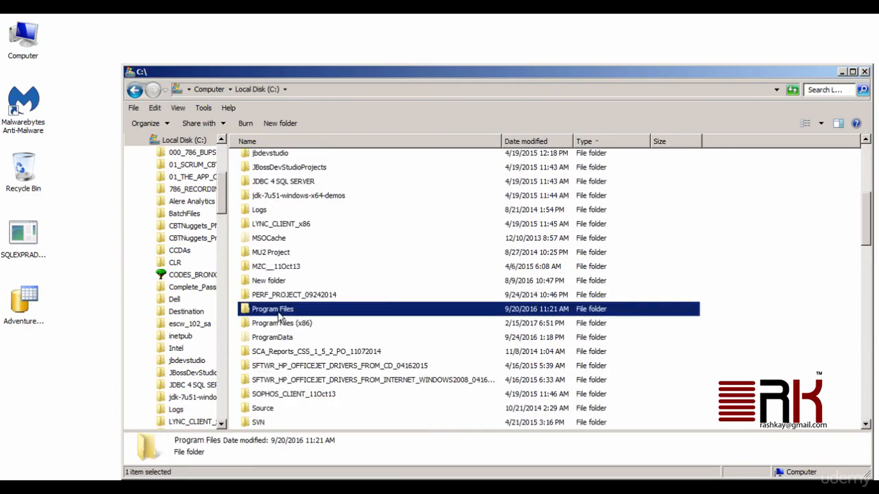
scroll(405, 316, "down", 5)
scroll(401, 312, "down", 2)
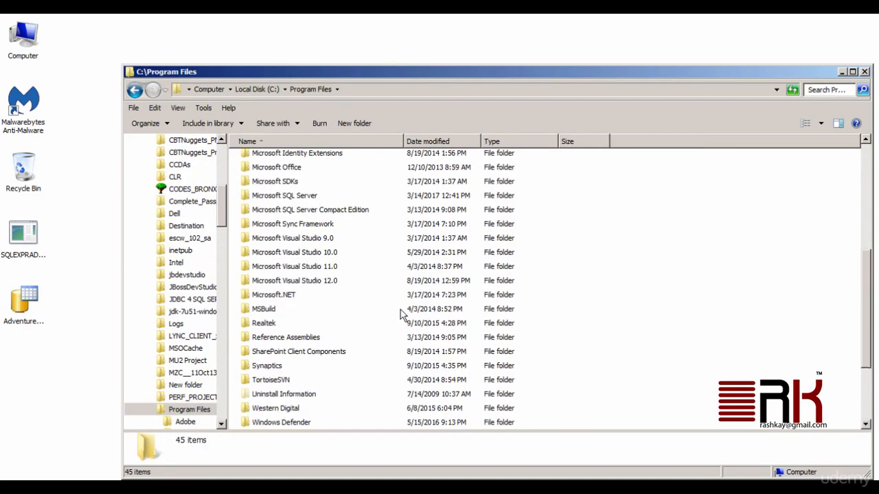
scroll(401, 309, "up", 2)
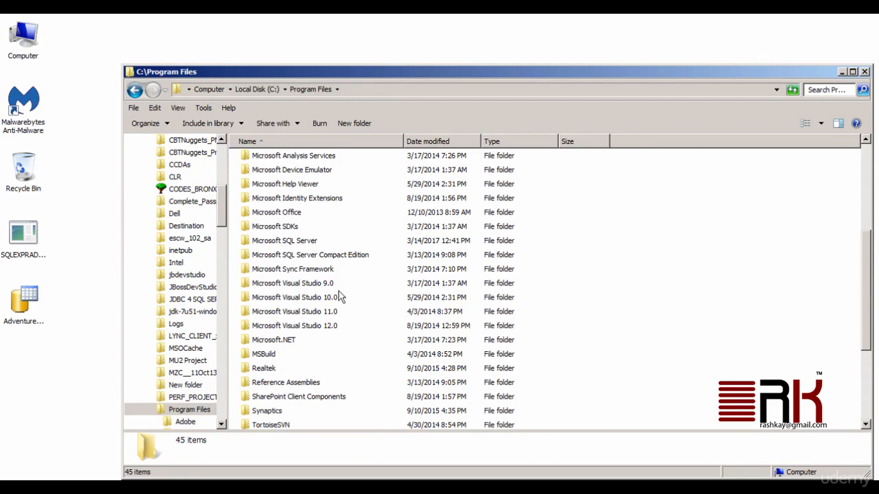
left_click(307, 243)
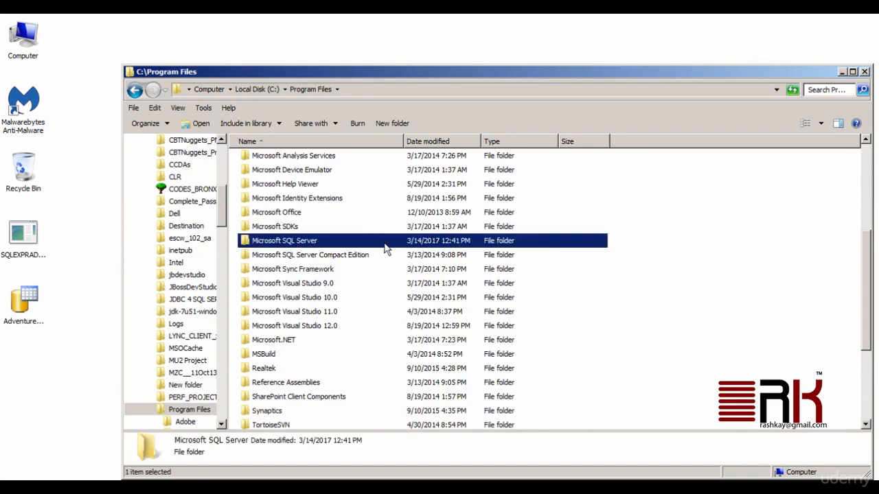
double_click(386, 247)
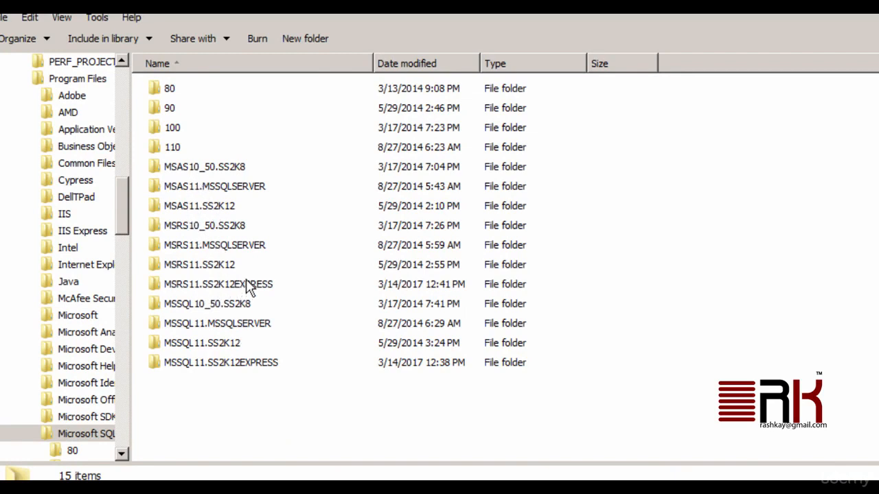
Open MSSQL11.SS2K12EXPRESS, then MSSQL, then its DATA folder.
mouse_move(248, 291)
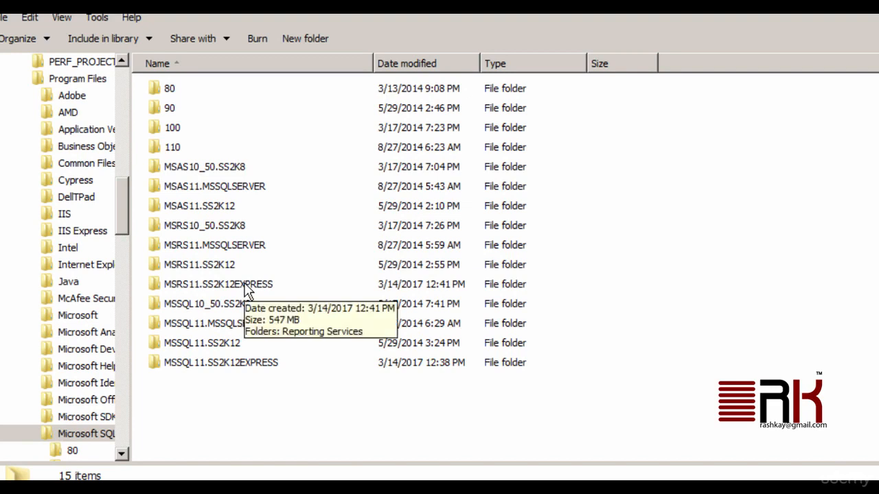
left_click(218, 288)
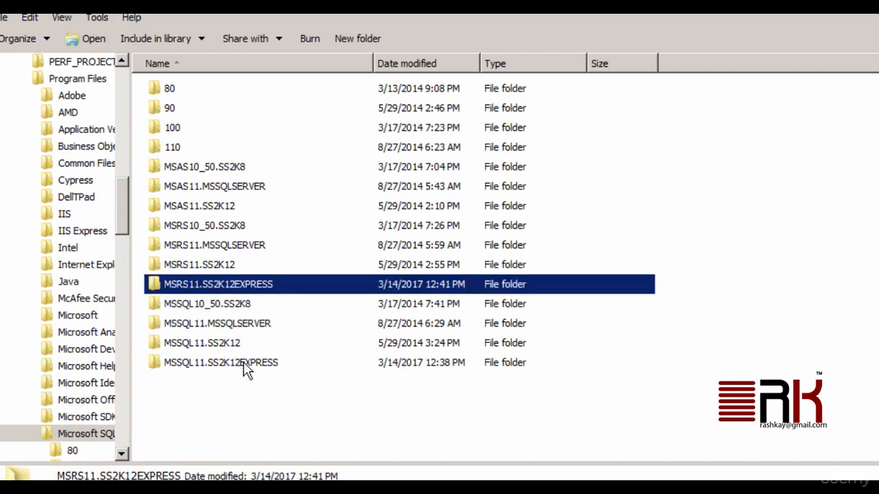
left_click(279, 364)
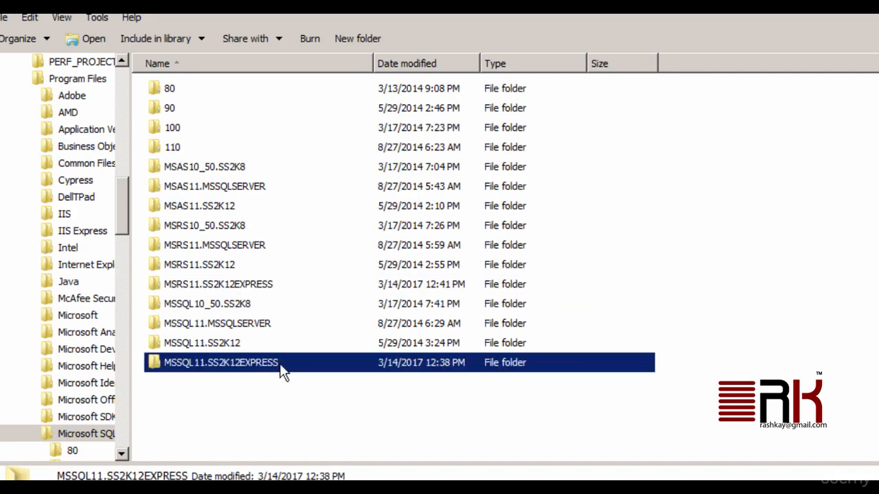
double_click(304, 364)
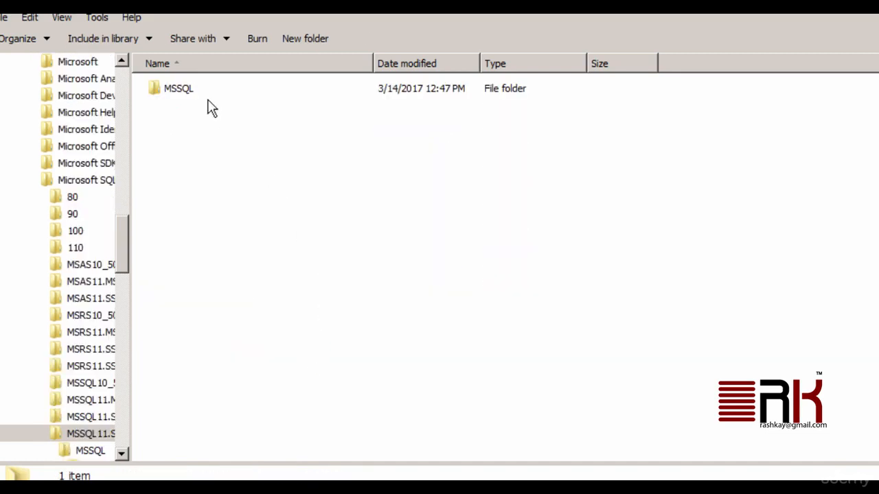
double_click(184, 160)
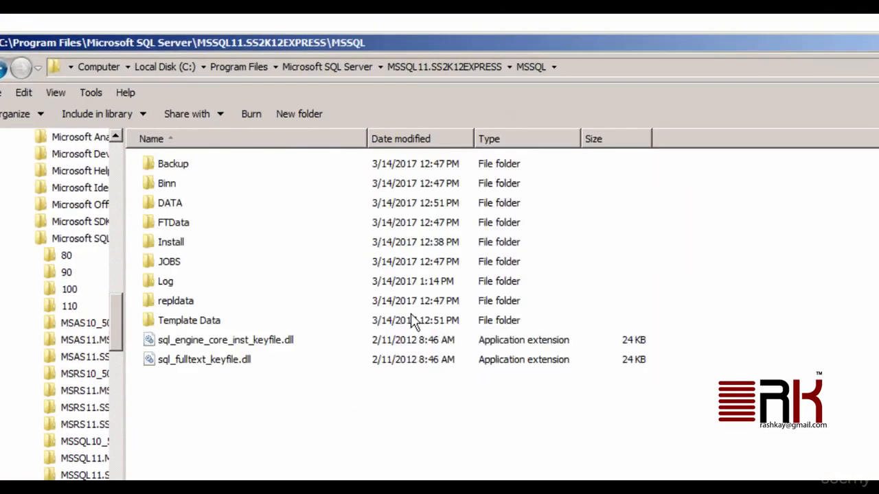
double_click(182, 205)
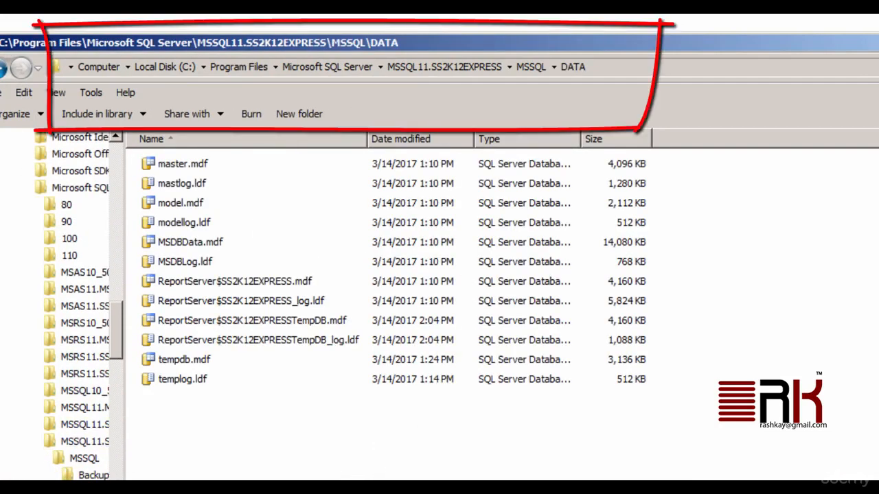
Paste AdventureWorks2012_Data.mdf into the instance's DATA folder.
left_click(51, 479)
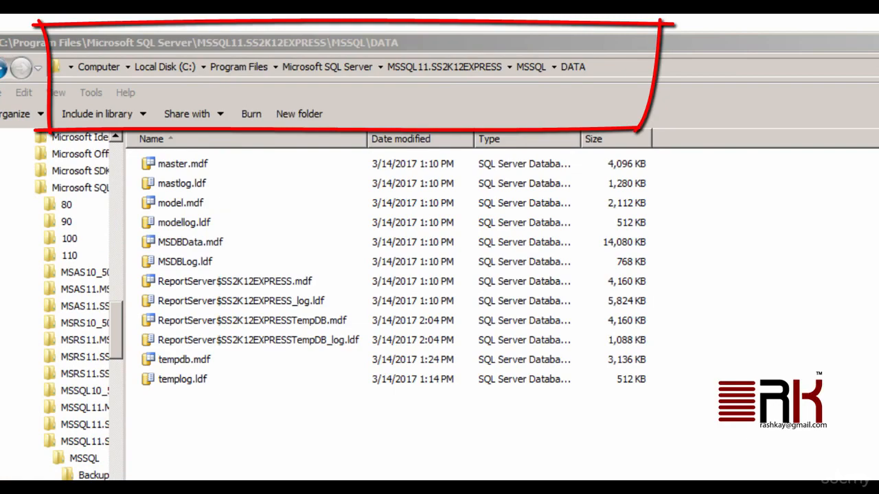
left_click(266, 471)
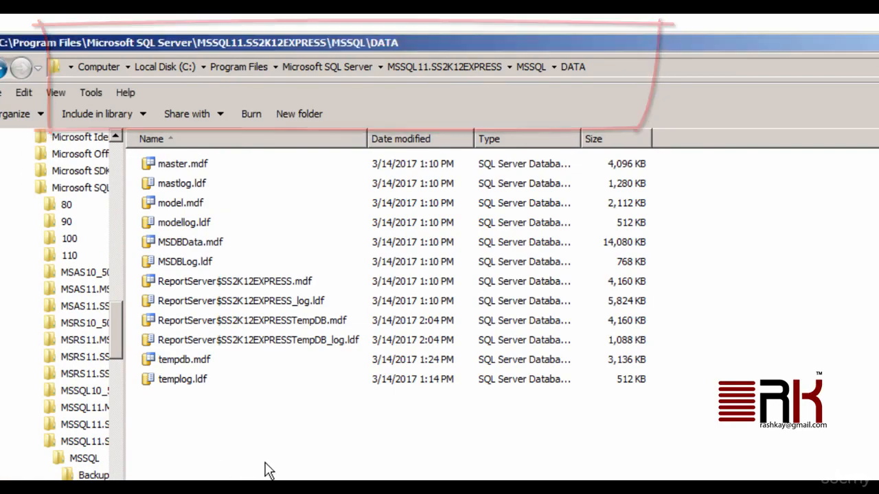
key("ctrl+v")
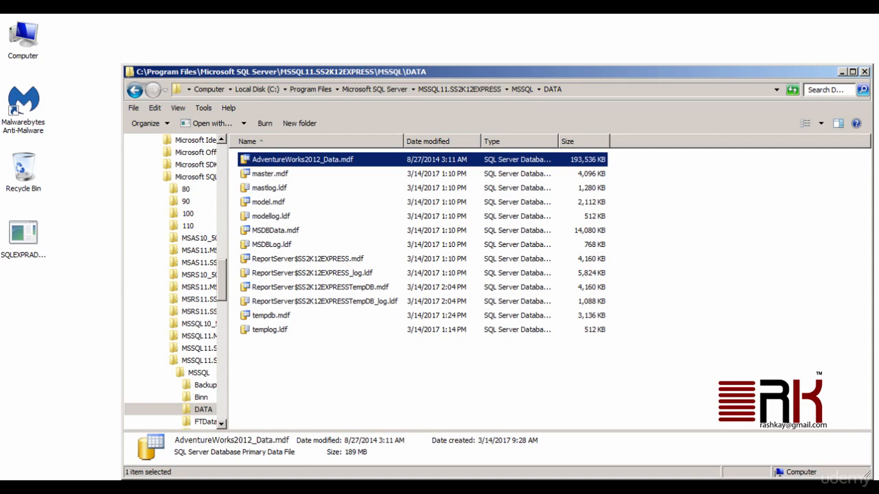
Launch SQL Server Management Studio from the Microsoft SQL Server 2012 Start menu group.
key("super")
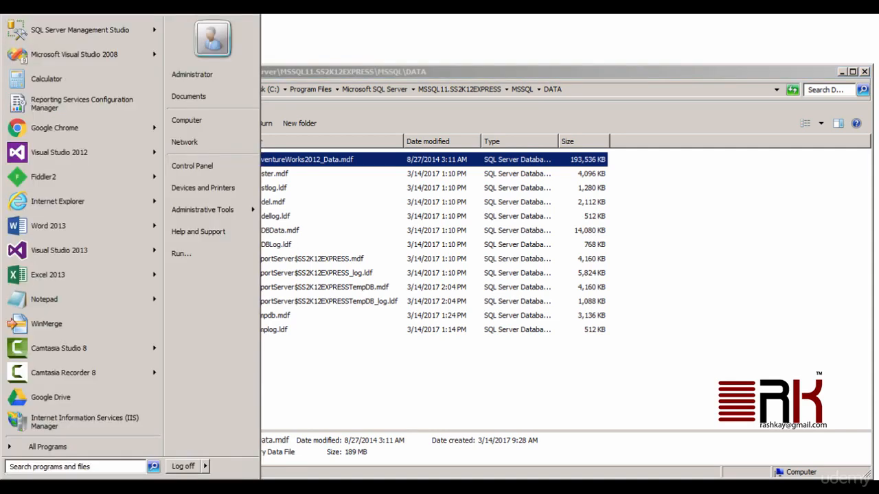
left_click(42, 446)
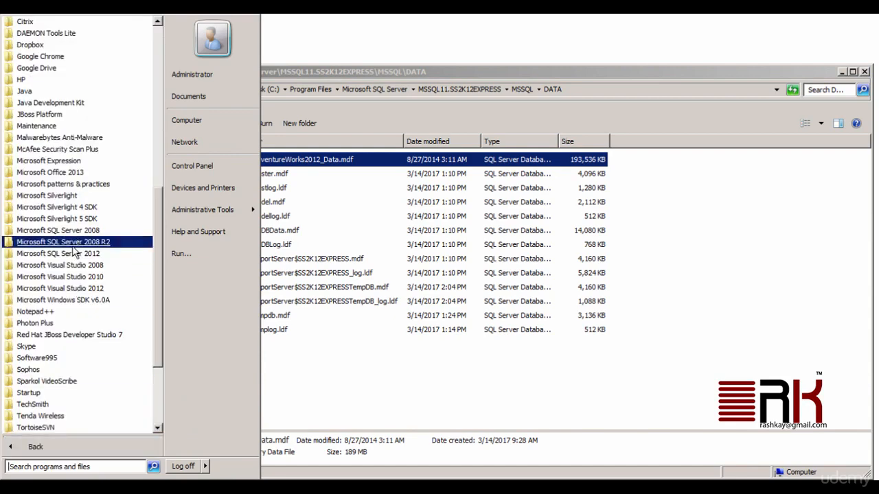
scroll(74, 253, "down", 4)
scroll(74, 254, "up", 2)
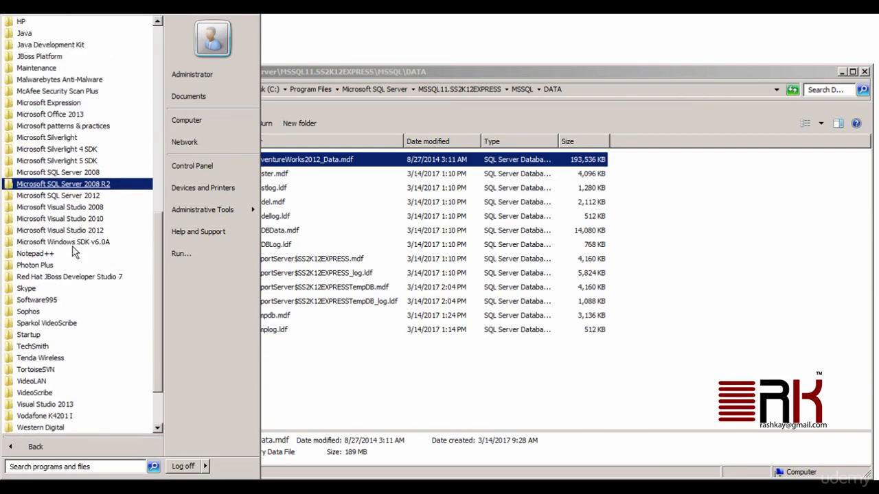
left_click(69, 196)
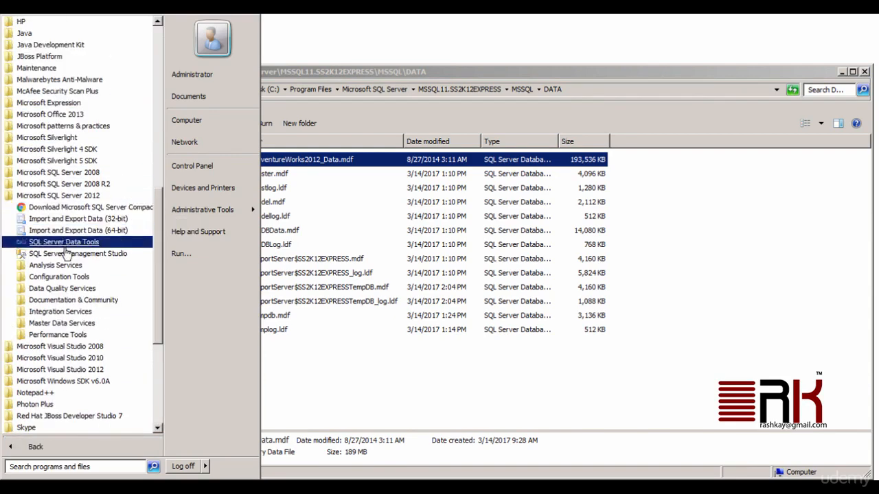
left_click(124, 259)
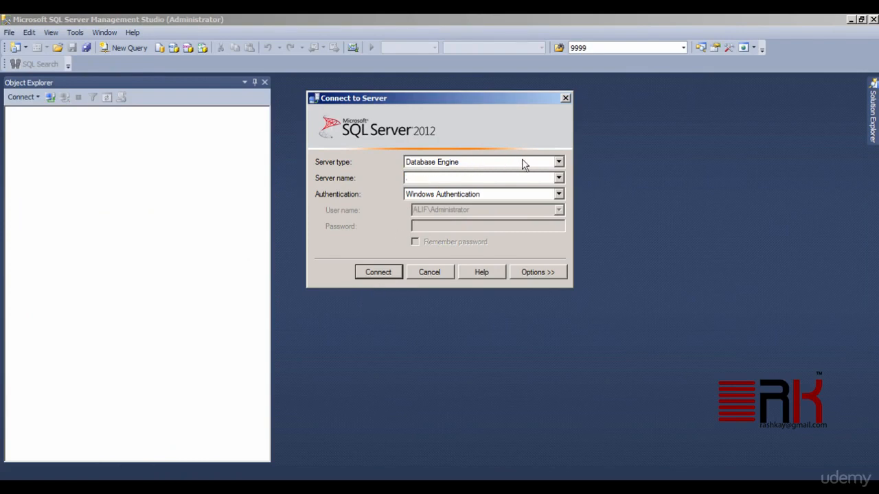
Keep Database Engine as server type and enter SS2K12\EXPRESS as the server name.
left_click(546, 165)
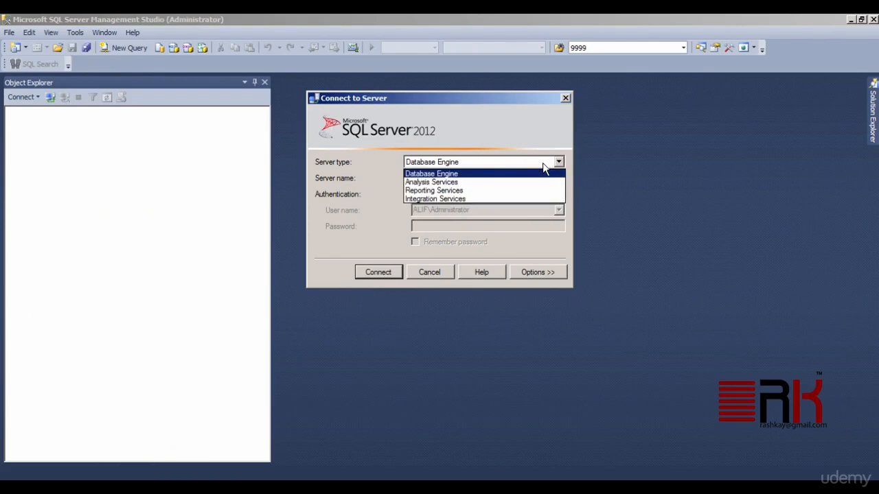
left_click(512, 174)
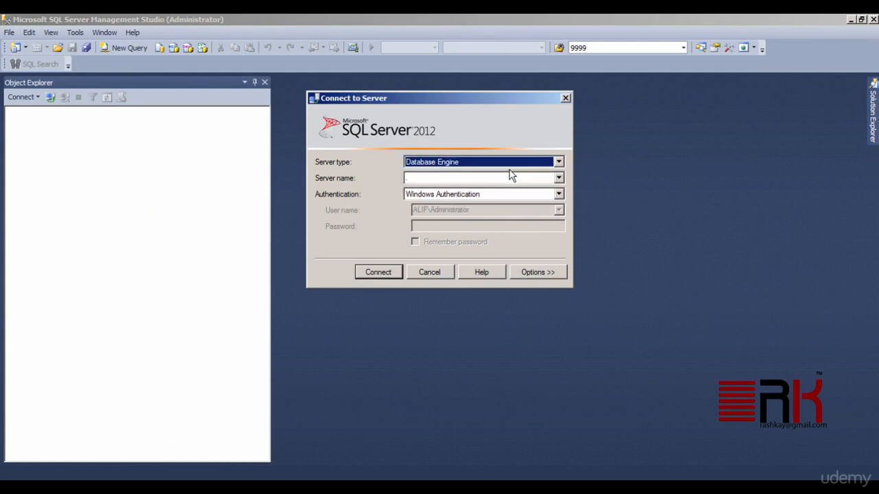
left_click(427, 179)
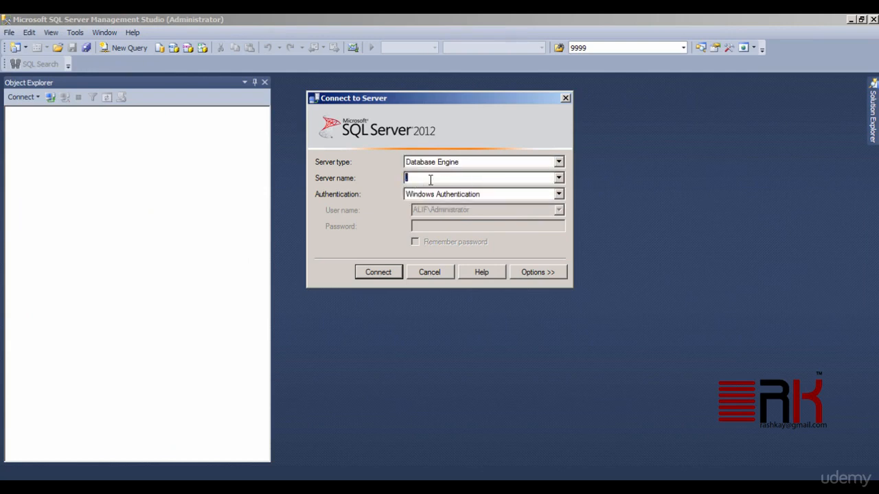
type("SS2K12\\EXPRESS")
Try SQL Server Authentication with the sa login, revert to Windows Authentication, and connect.
left_click(560, 195)
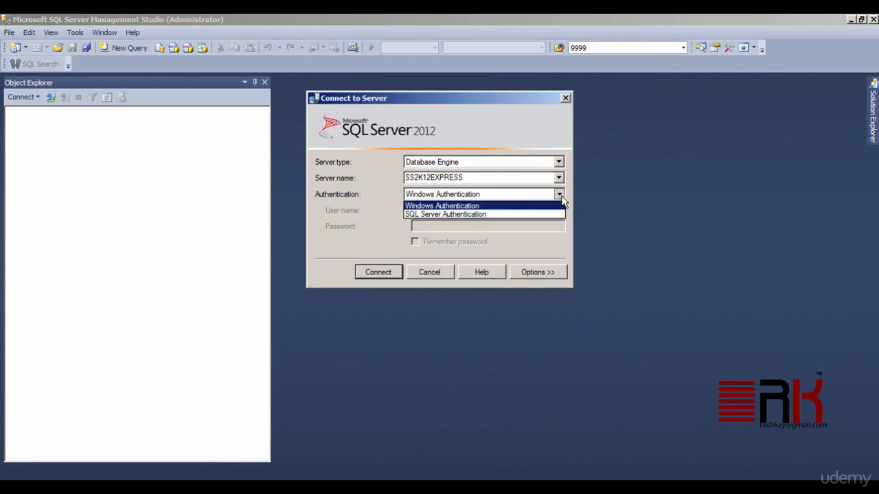
left_click(542, 214)
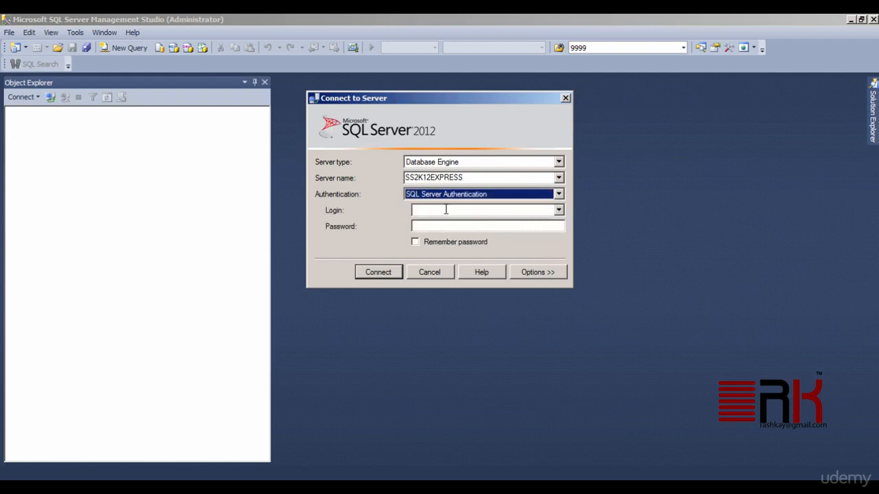
left_click(445, 209)
type("sa")
left_click(445, 227)
type("*")
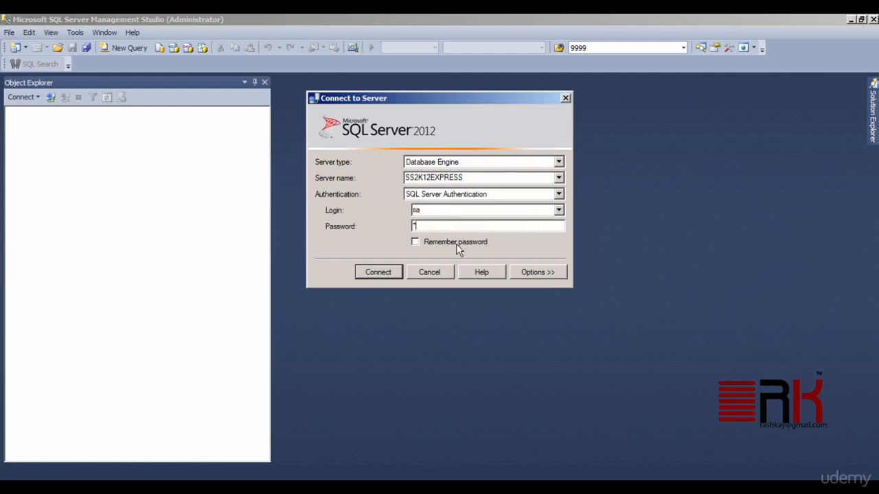
type("*****")
left_click(559, 194)
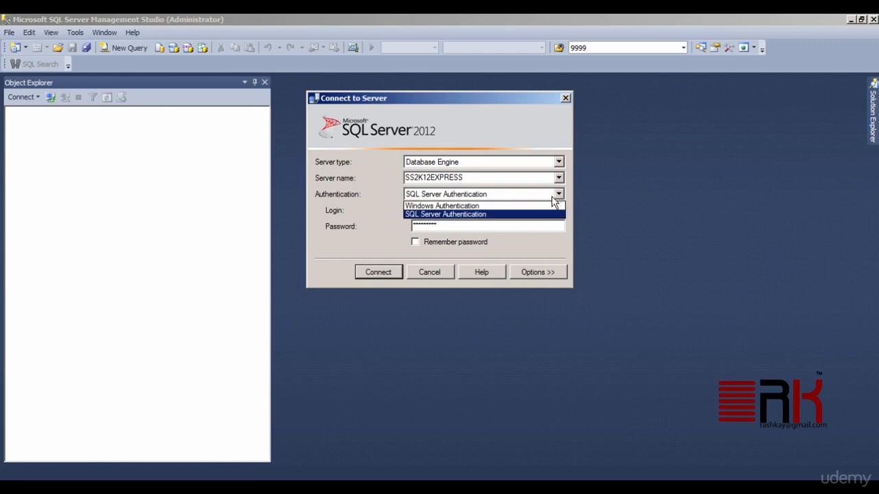
left_click(540, 205)
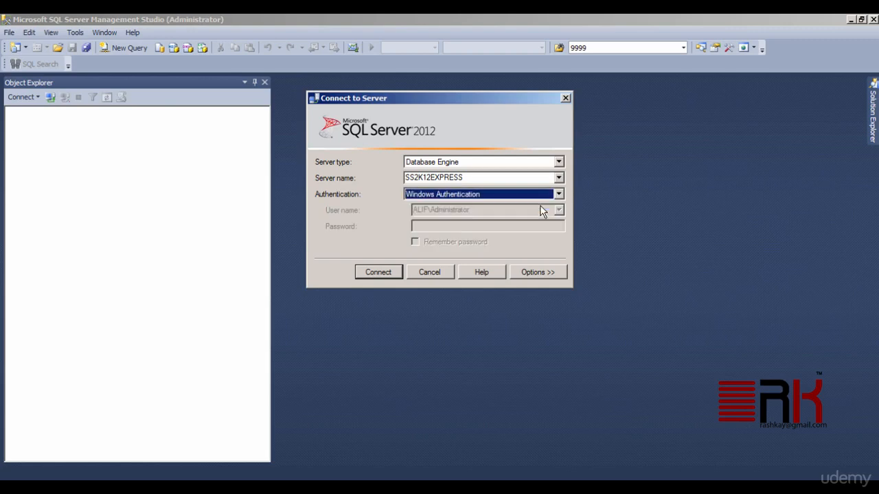
left_click(388, 275)
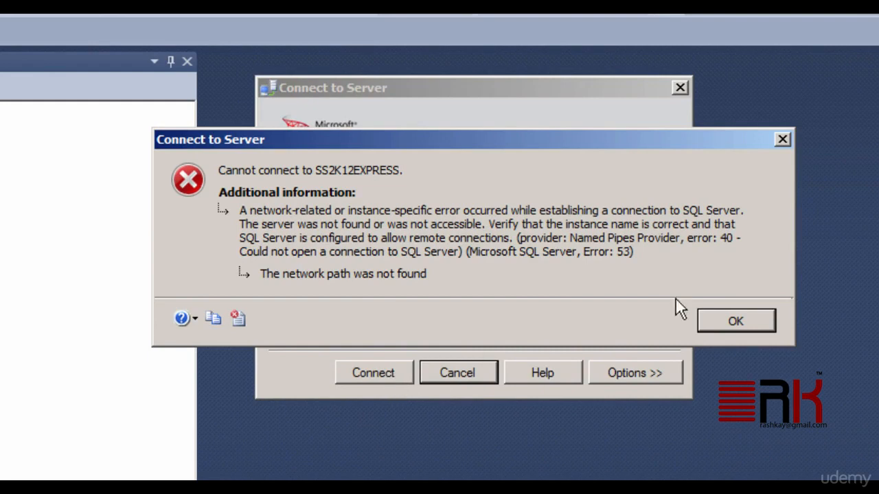
Dismiss the error, browse local Database Engine servers, pick ALIF\SS2K12EXPRESS, and connect.
left_click(748, 325)
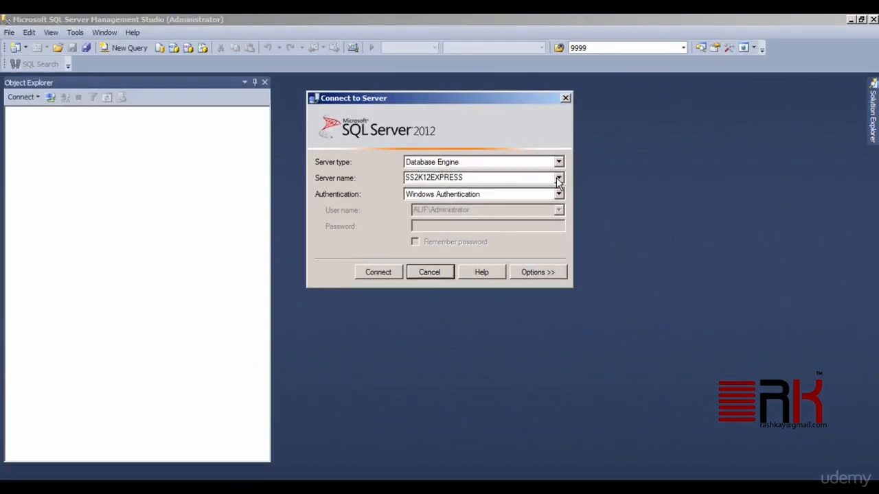
left_click(559, 178)
left_click(559, 179)
left_click(559, 179)
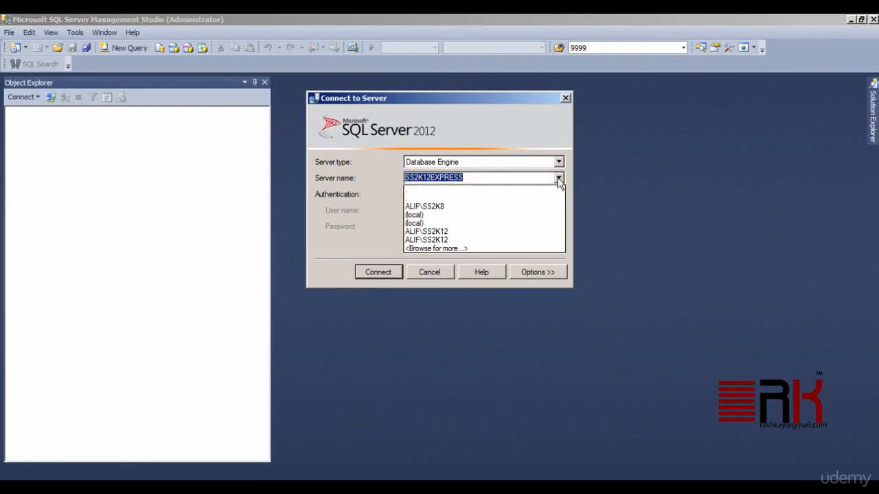
left_click(496, 250)
left_click(345, 127)
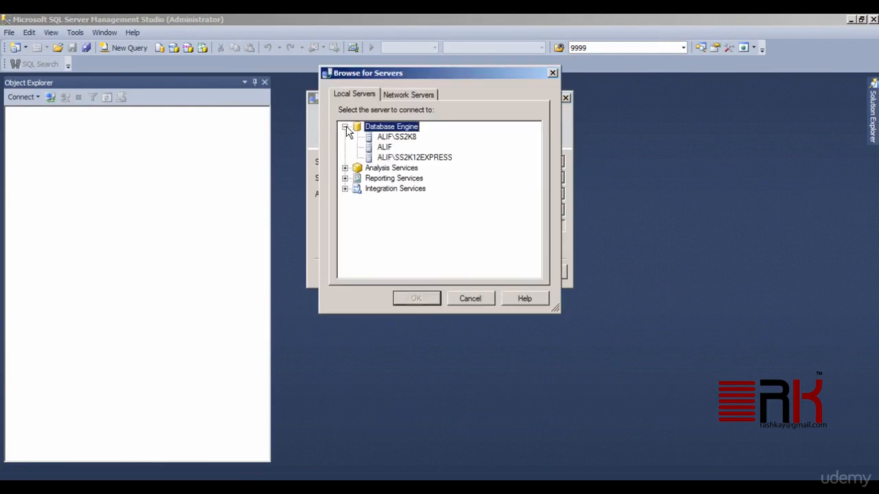
left_click(447, 158)
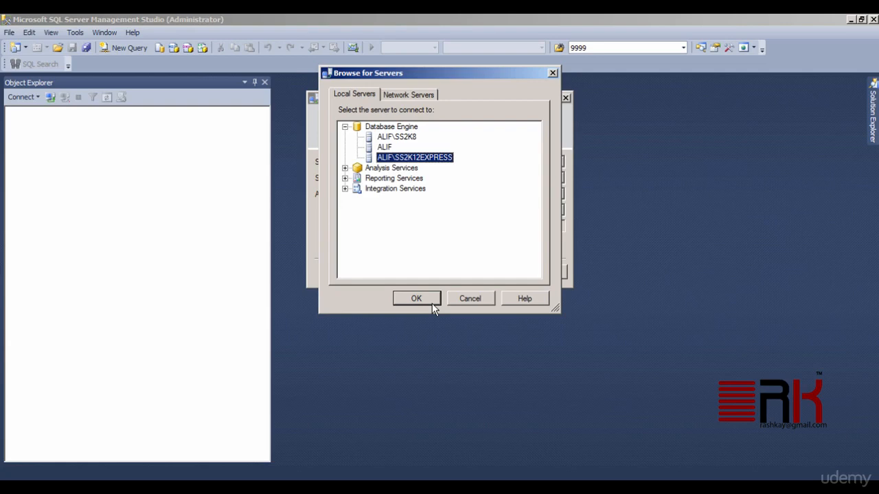
left_click(432, 303)
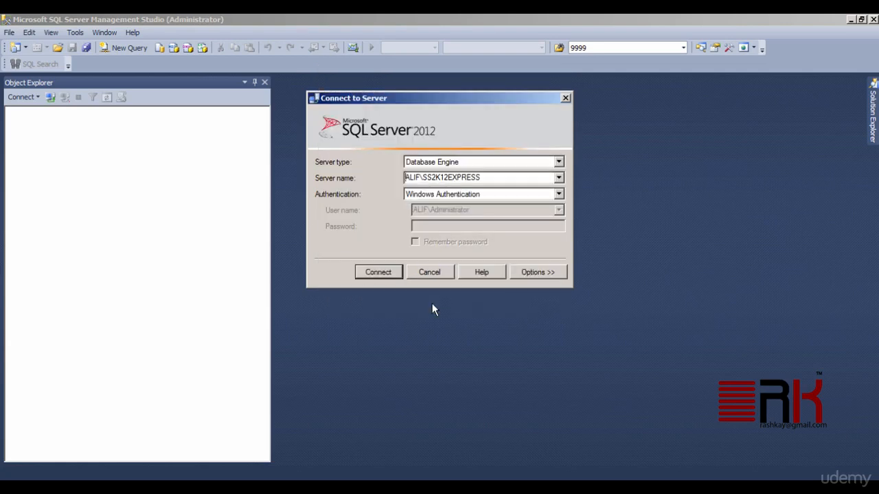
left_click(379, 272)
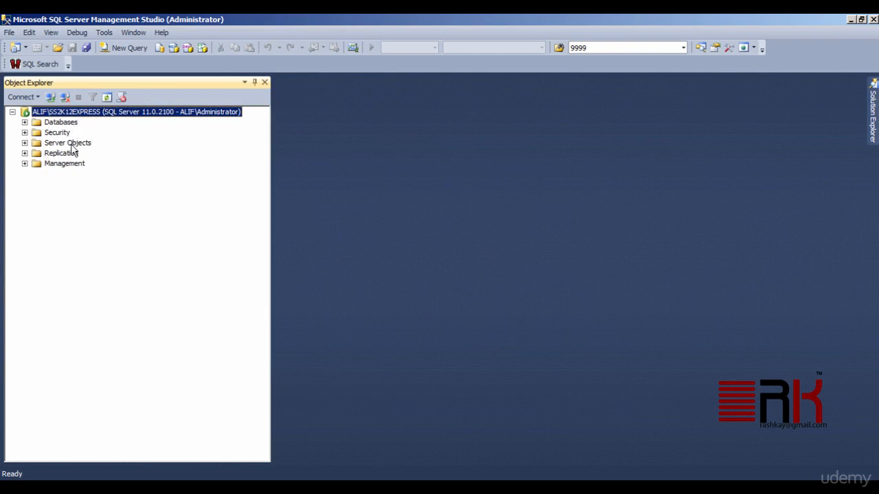
Expand and select Databases in Object Explorer, showing System Databases and two ReportServer databases.
left_click(25, 122)
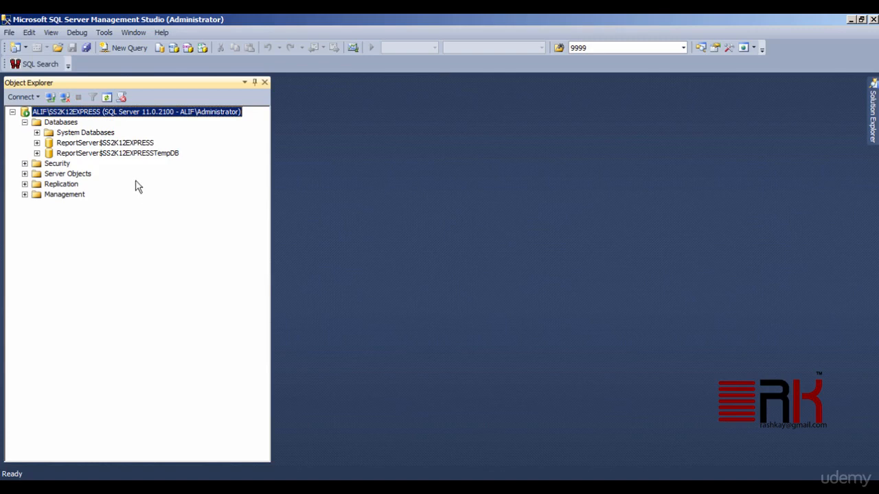
left_click(67, 123)
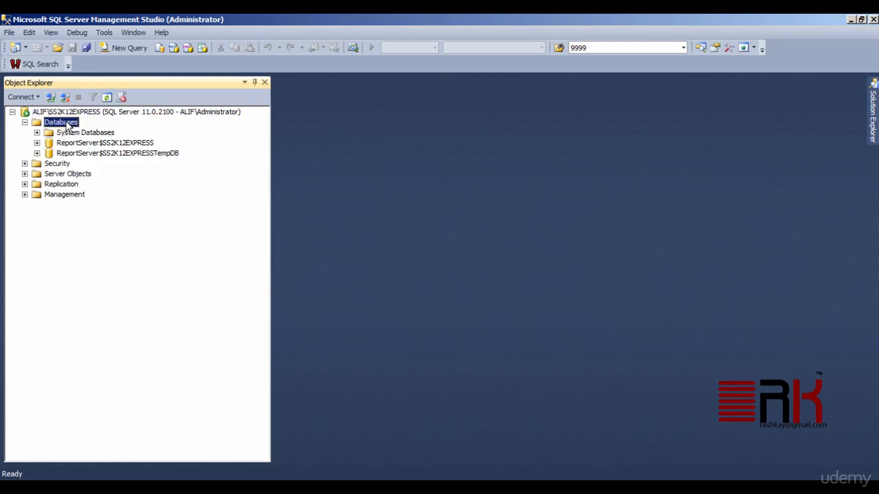
Start attaching a database and pick AdventureWorks2012_Data.mdf from the MSSQL\DATA folder.
right_click(67, 124)
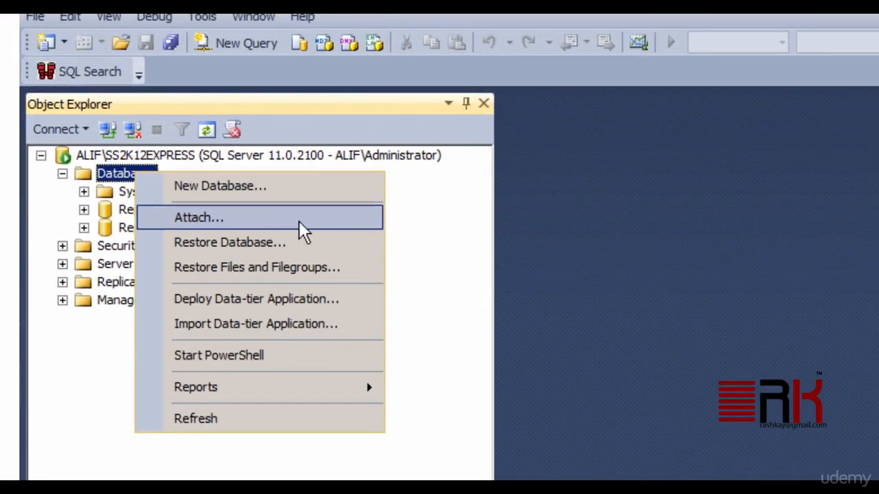
left_click(363, 218)
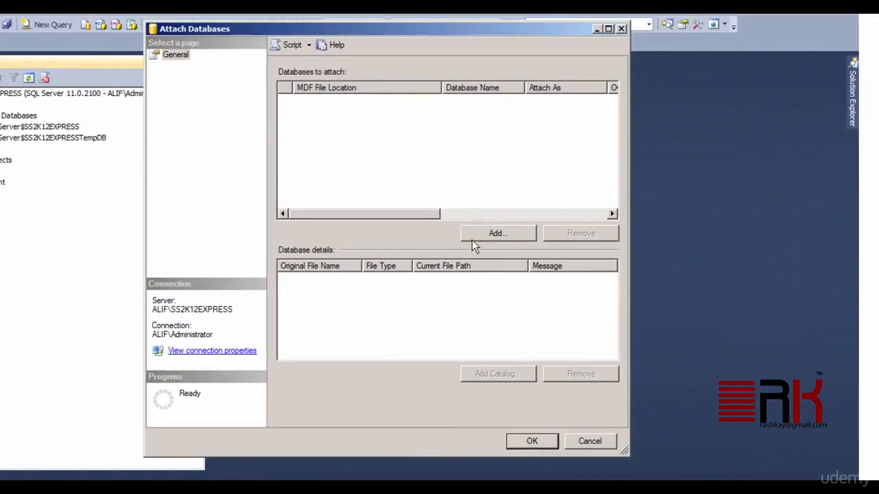
left_click(494, 235)
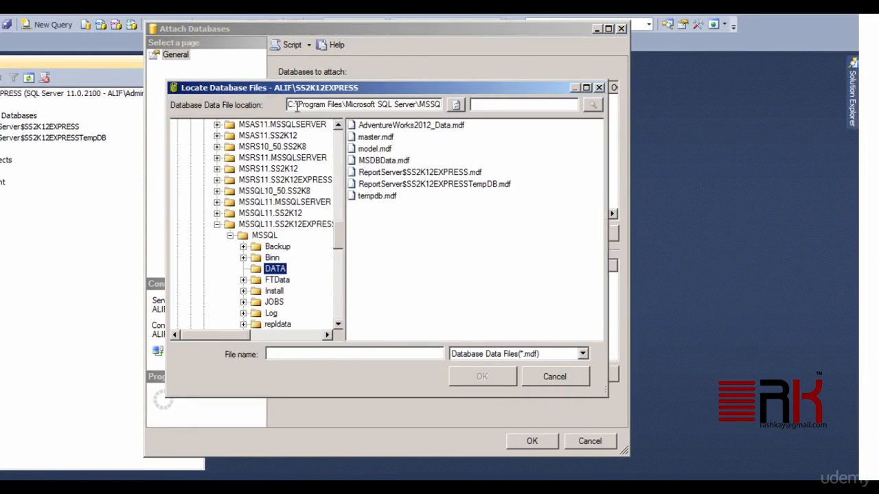
left_click_drag(342, 105, 426, 105)
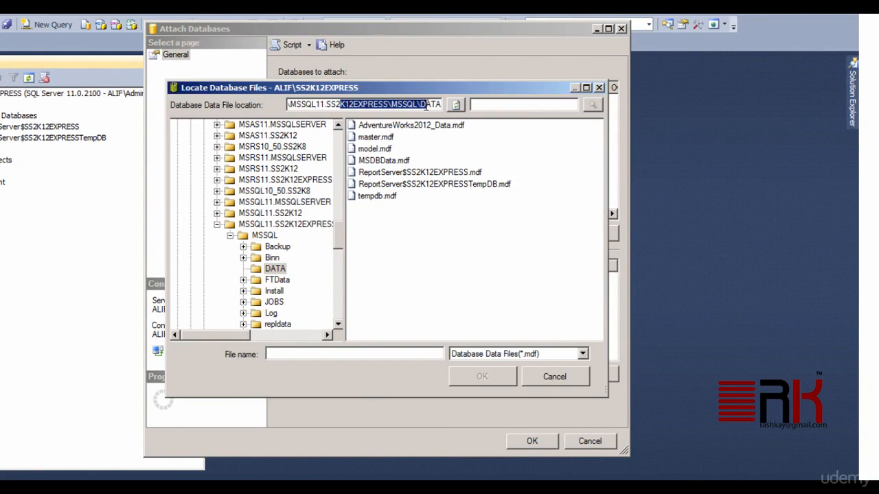
left_click(311, 105)
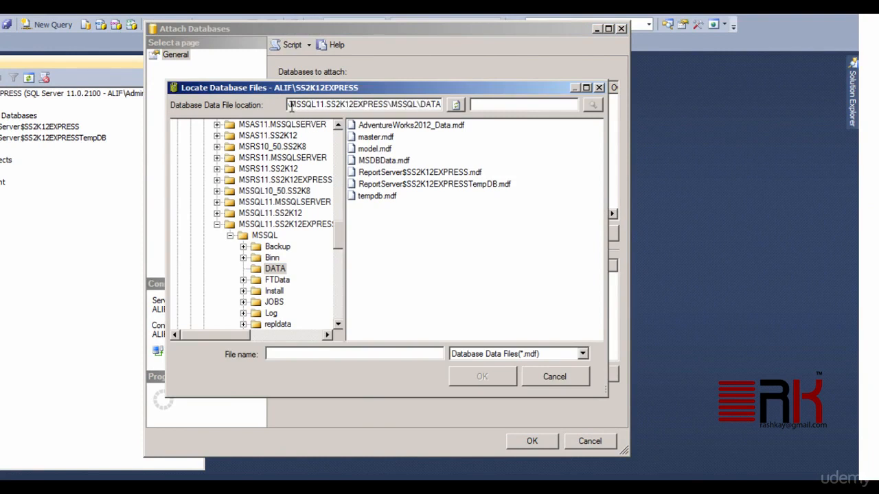
left_click_drag(291, 105, 445, 105)
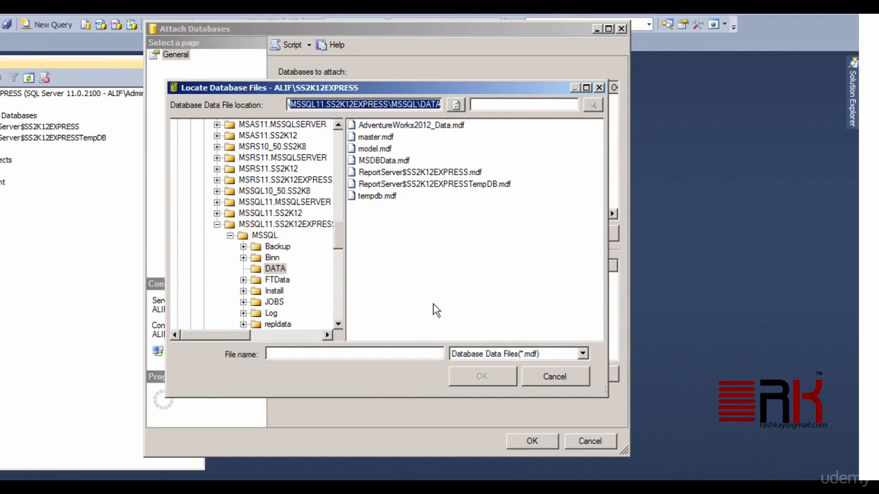
left_click_drag(218, 335, 231, 338)
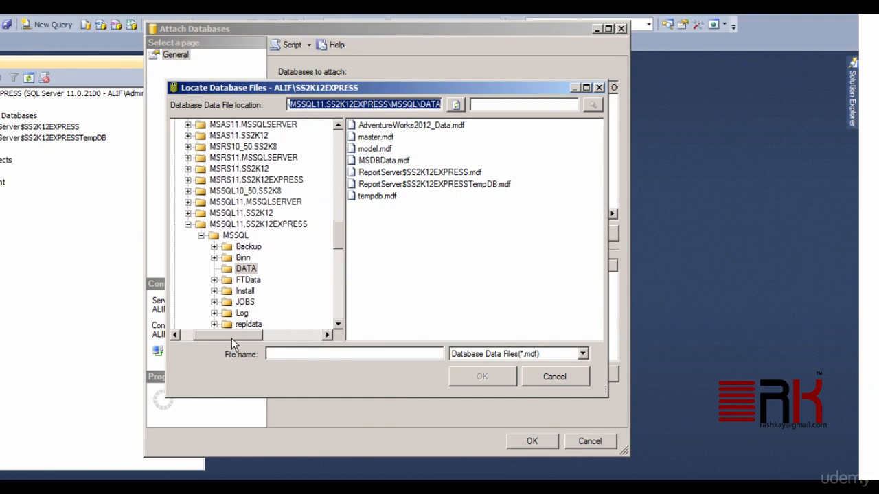
left_click(410, 128)
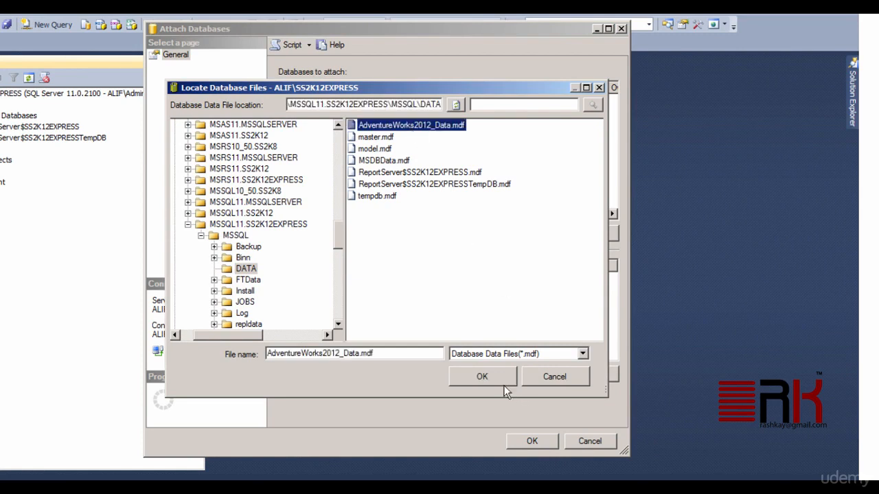
Confirm the data file and remove the Not Found log file entry.
left_click(487, 377)
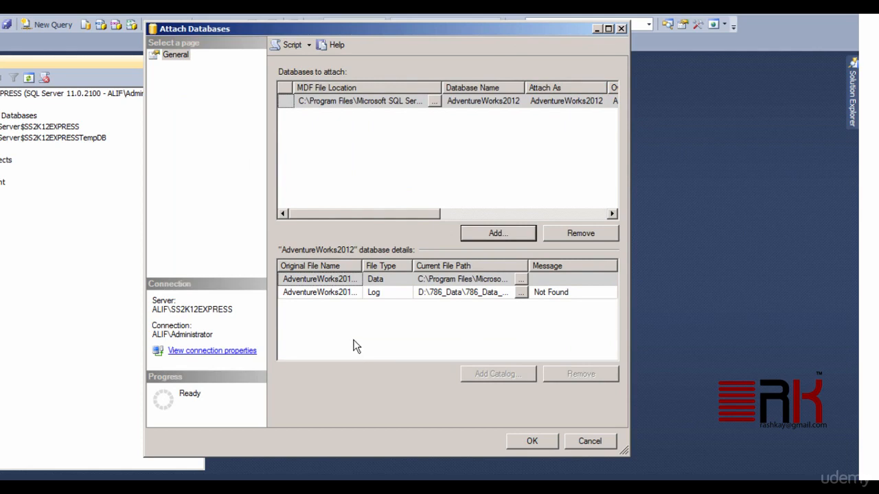
left_click(330, 296)
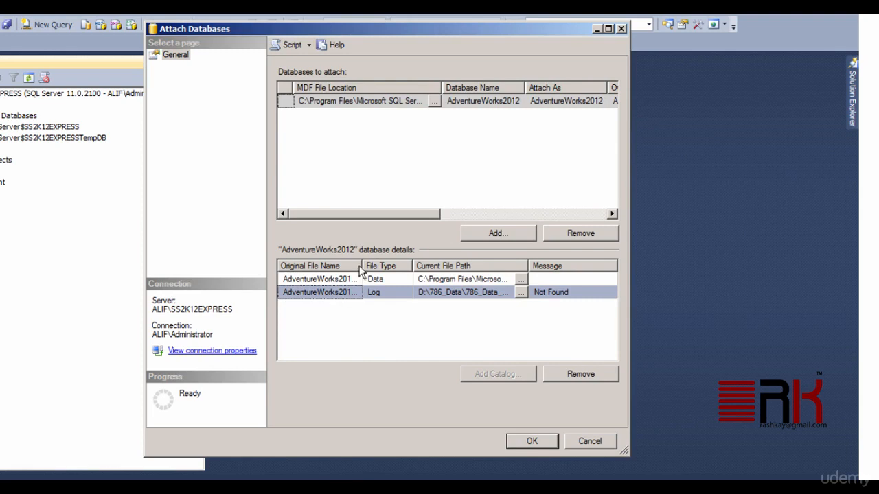
left_click_drag(362, 265, 406, 263)
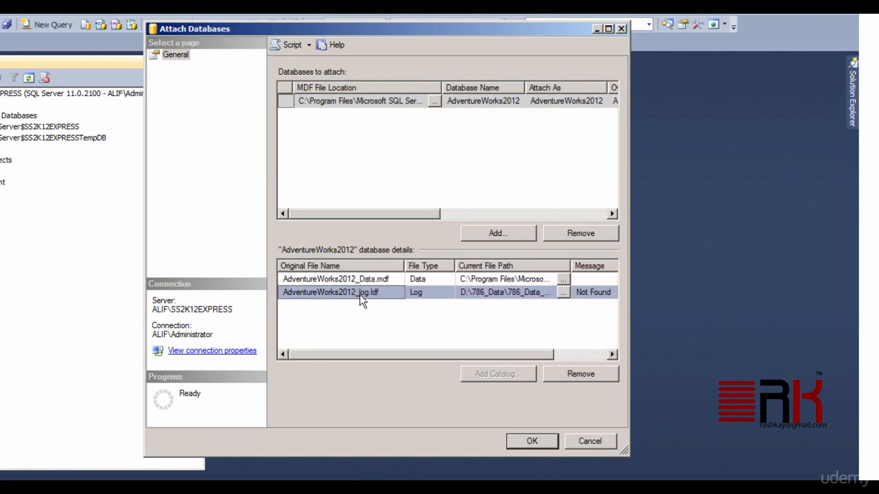
left_click(581, 374)
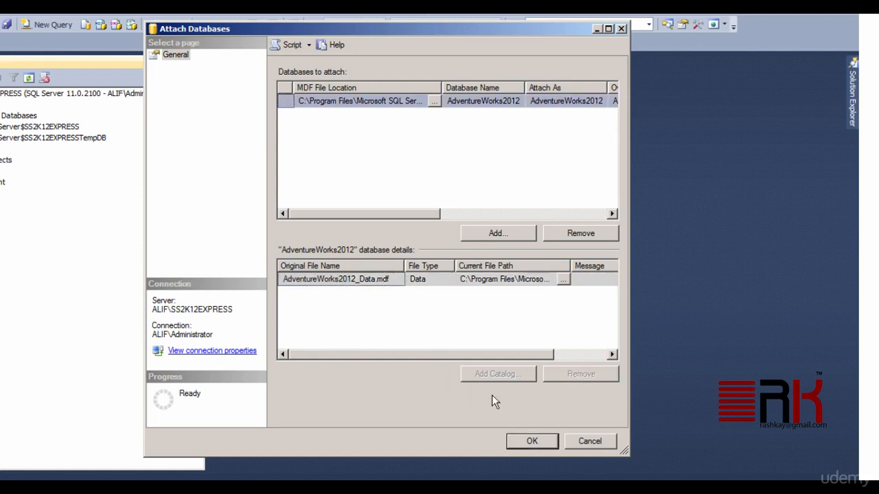
Attach AdventureWorks2012, then expand it and its Tables folder to list Person, Production, Purchasing and Sales tables.
left_click(553, 440)
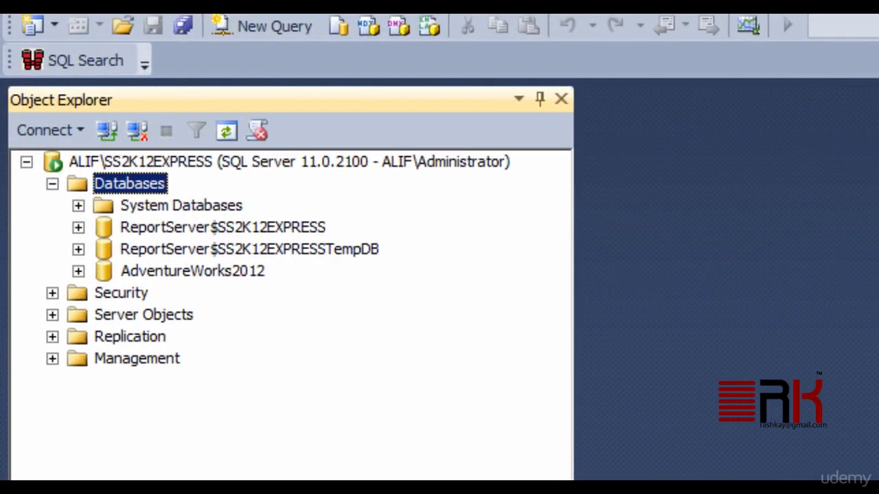
left_click(261, 273)
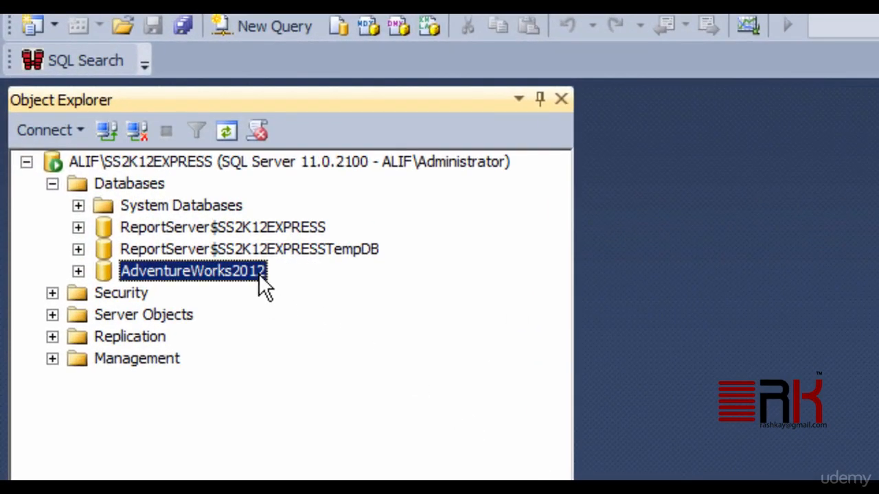
left_click(78, 272)
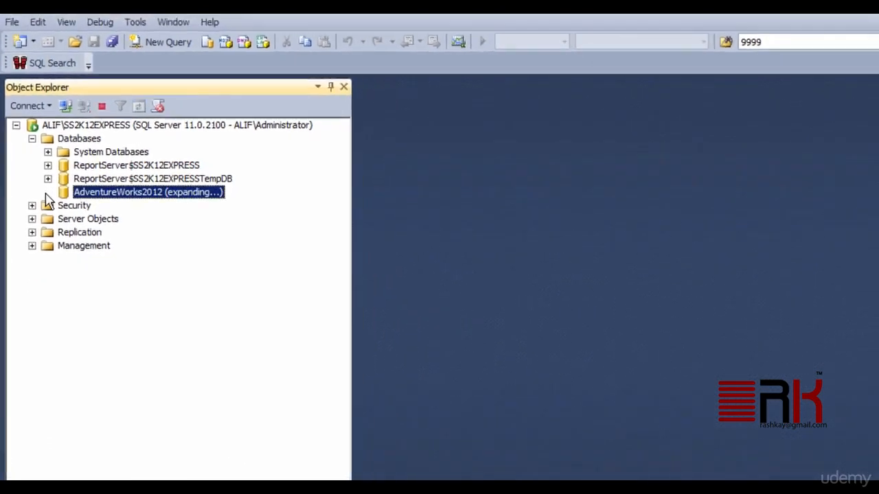
left_click(48, 184)
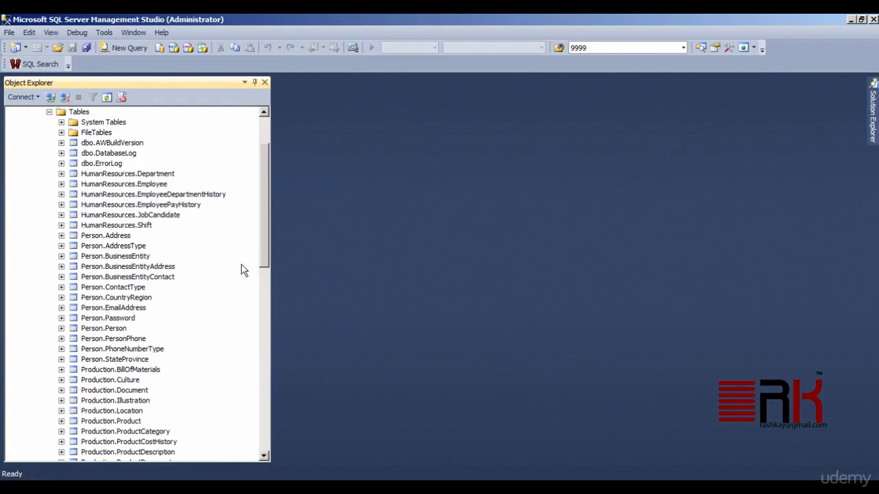
scroll(234, 256, "down", 7)
scroll(234, 255, "down", 10)
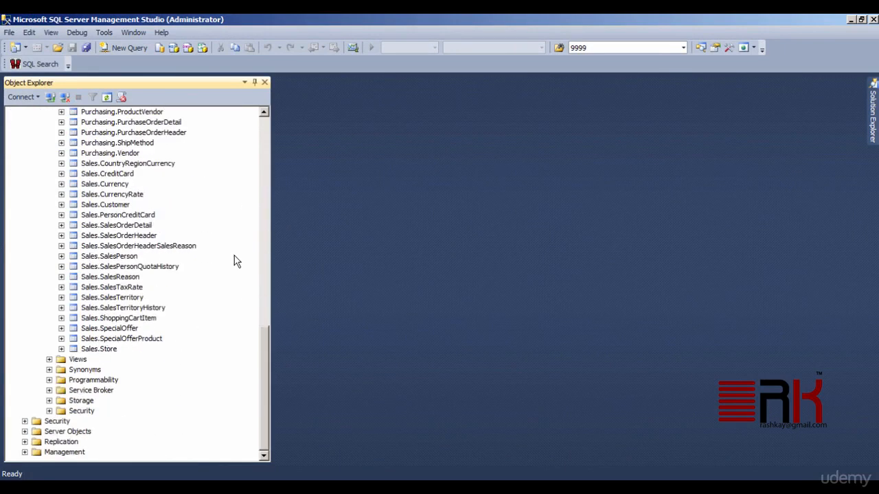
scroll(234, 261, "up", 19)
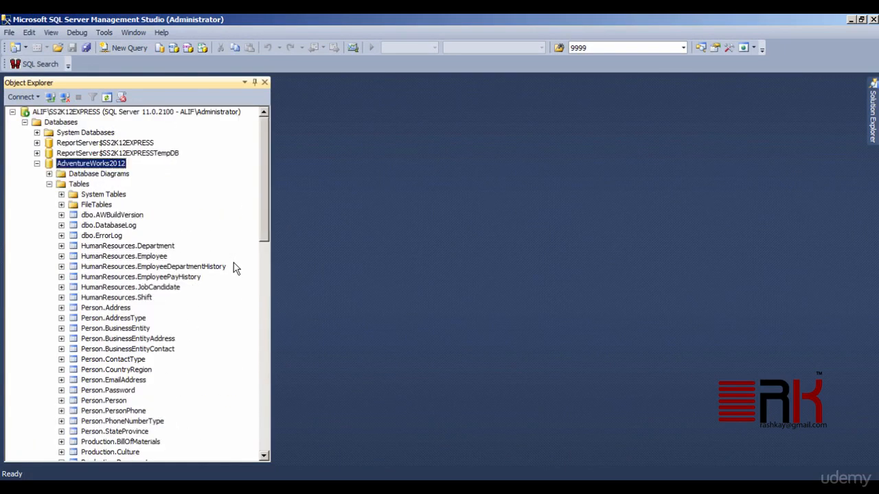